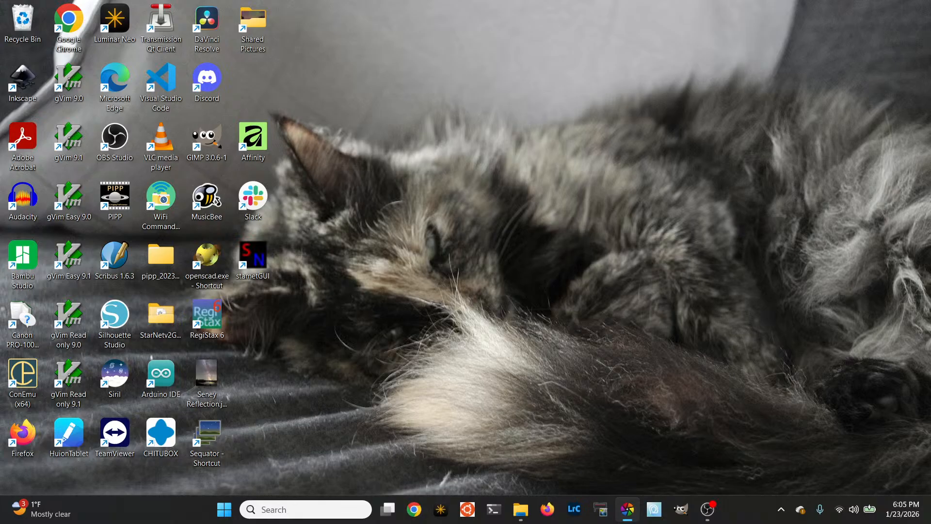
# Bring the darktable window onto this screen, maximize it and look through the film roll list in the collections
pyautogui.moveTo(921, 0); pyautogui.dragTo(474, 94)
pyautogui.click(800, 91)
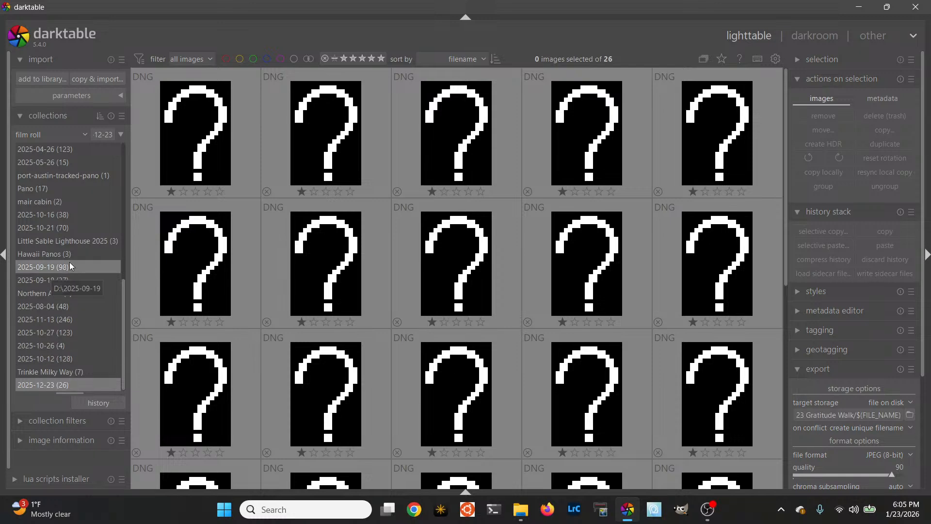
pyautogui.scroll(5, 71, 262)
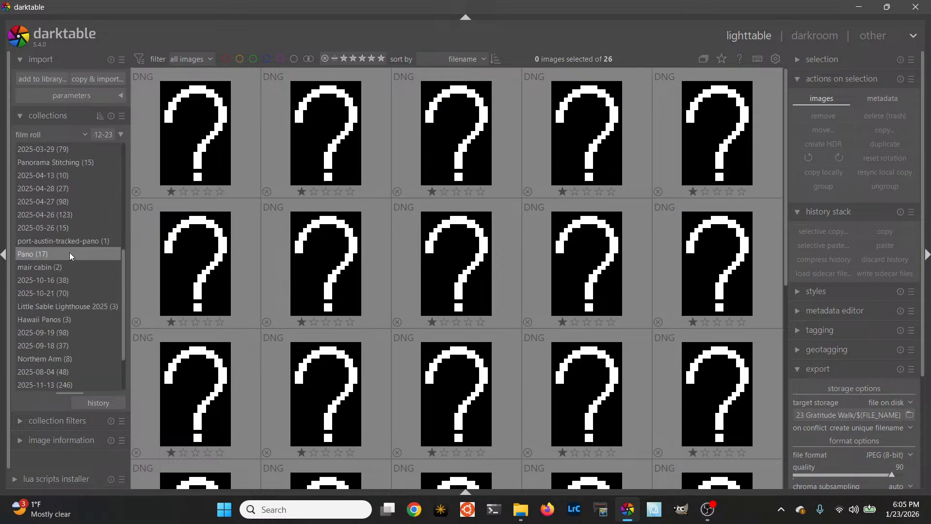
pyautogui.scroll(-5, 69, 252)
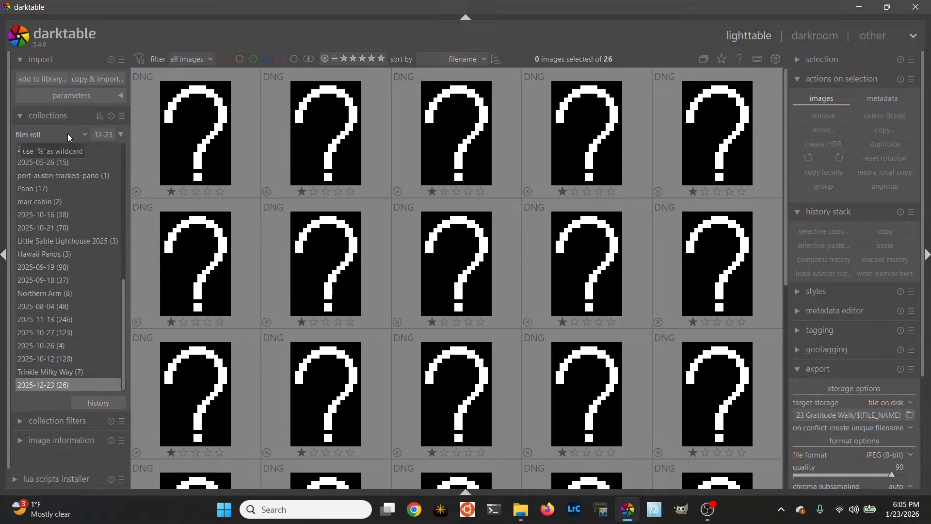
# Add the new DNG images from the 2026-01-19 folder in Network Photos to the library
pyautogui.click(39, 80)
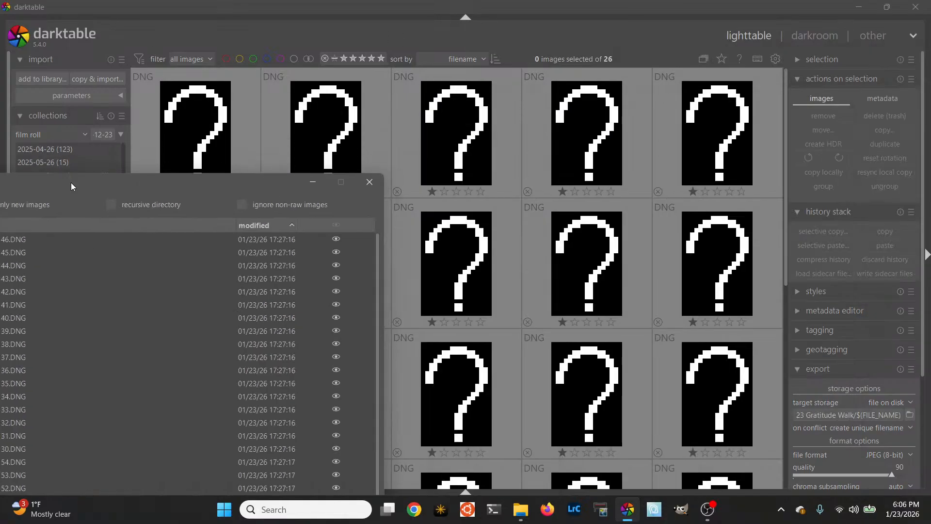
pyautogui.moveTo(71, 182); pyautogui.dragTo(434, 28)
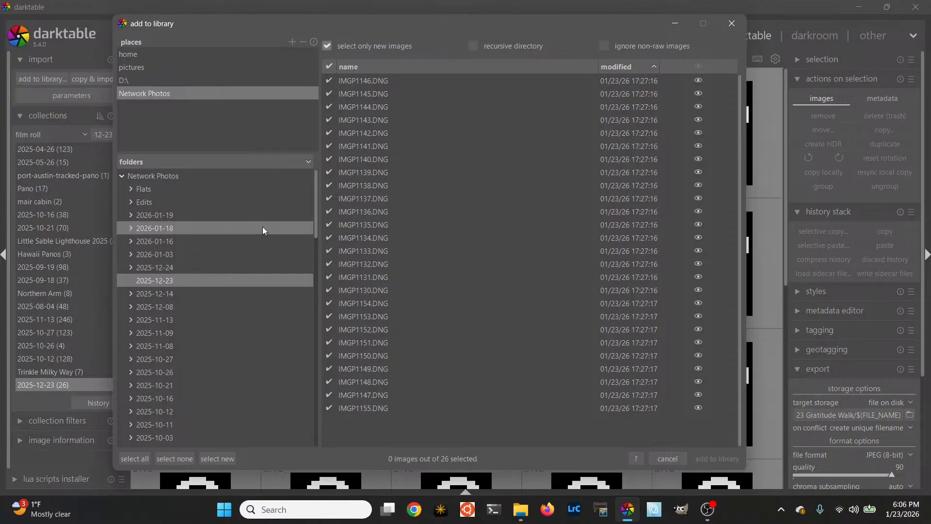
pyautogui.moveTo(317, 209); pyautogui.dragTo(318, 443)
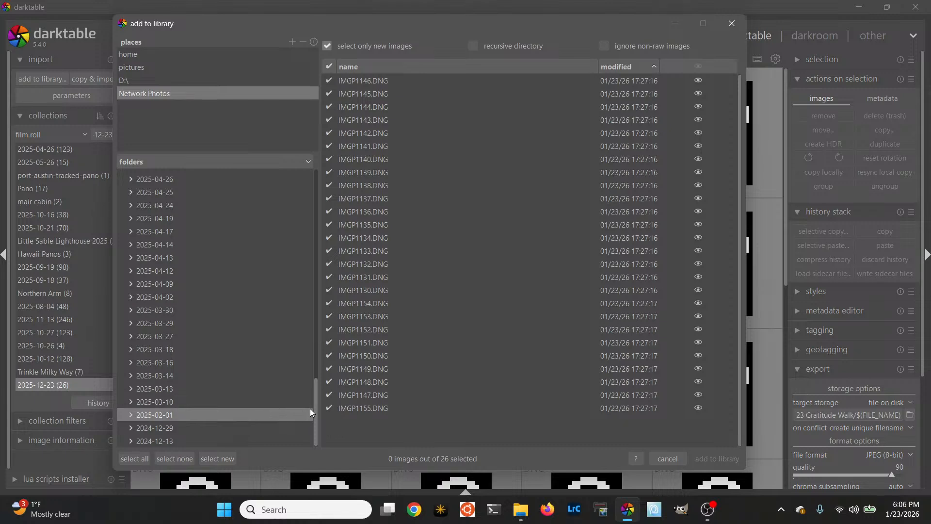
pyautogui.moveTo(316, 410); pyautogui.dragTo(299, 193)
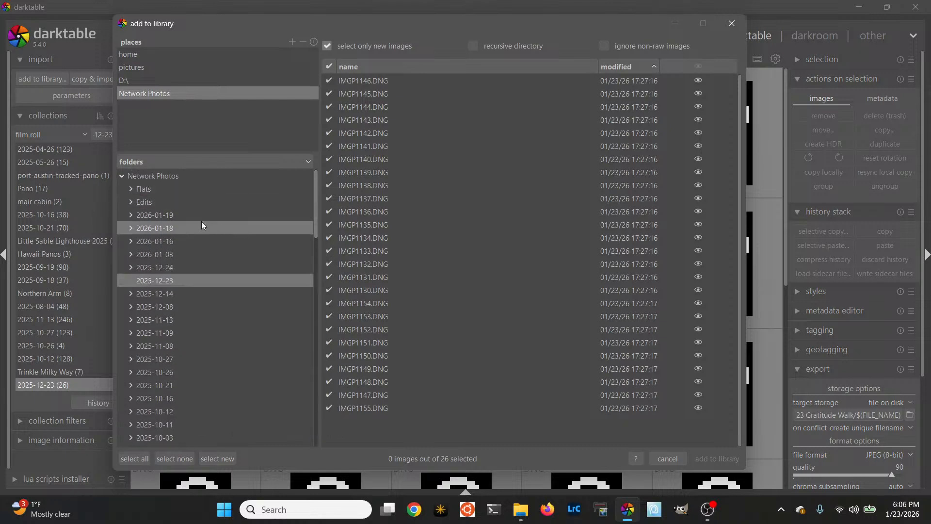
pyautogui.click(175, 214)
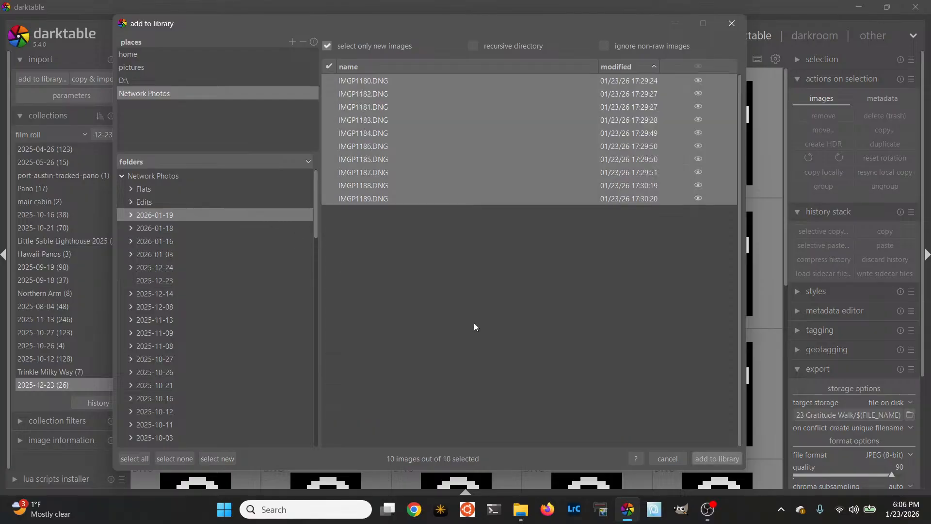
pyautogui.click(723, 460)
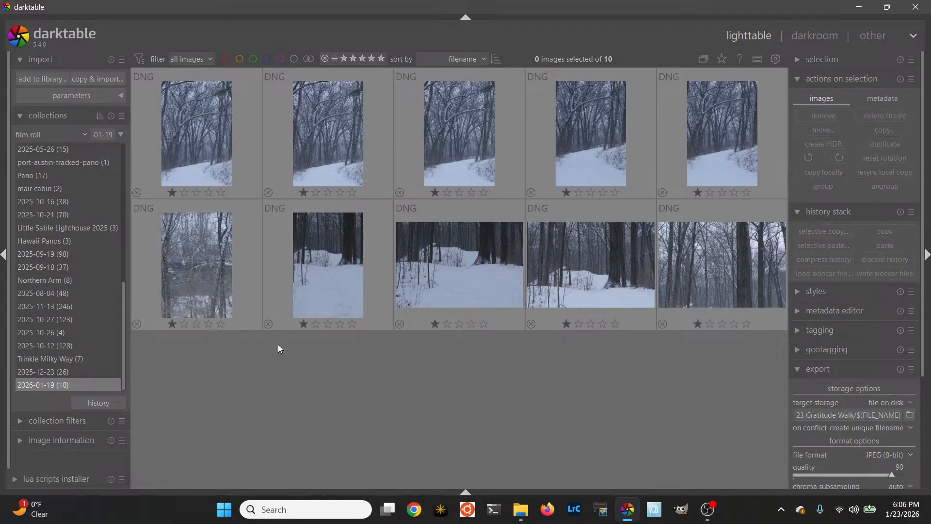
# Show the images of the Panorama Stitching film roll from the collections
pyautogui.click(34, 78)
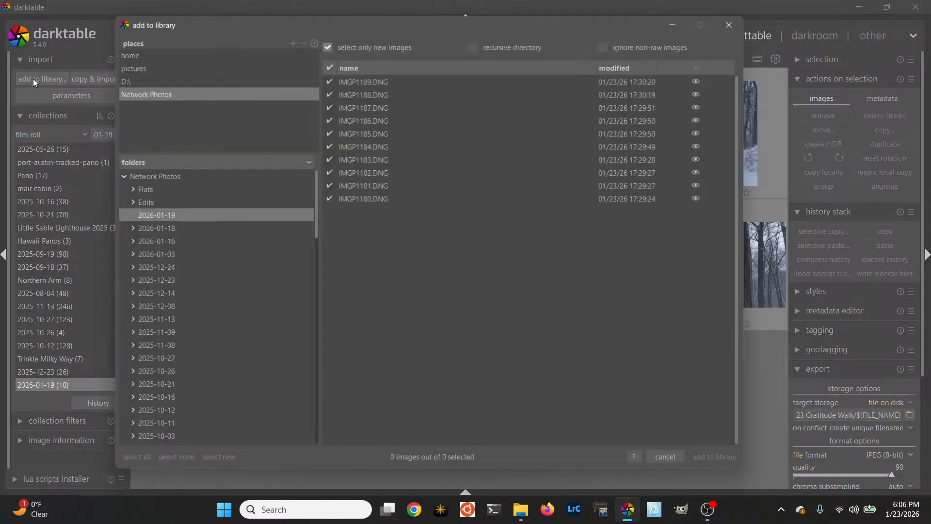
pyautogui.click(734, 24)
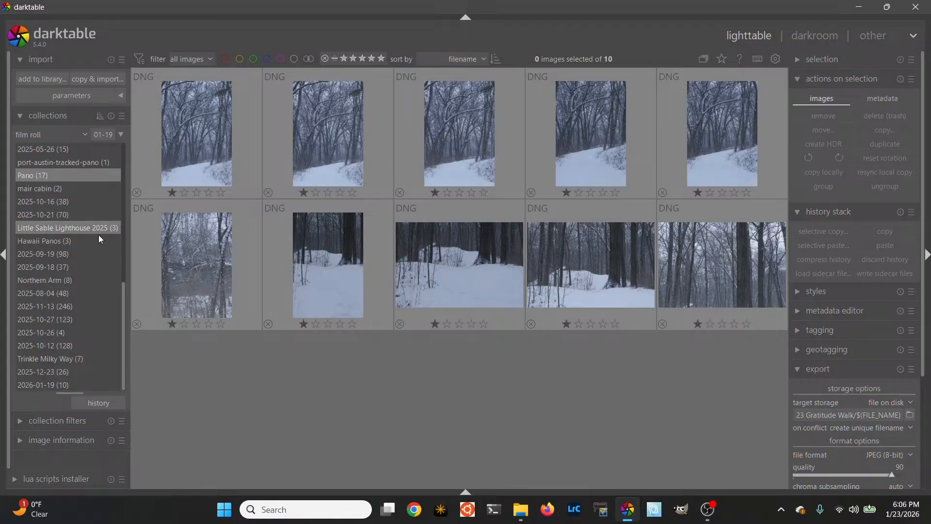
pyautogui.moveTo(126, 301); pyautogui.dragTo(135, 198)
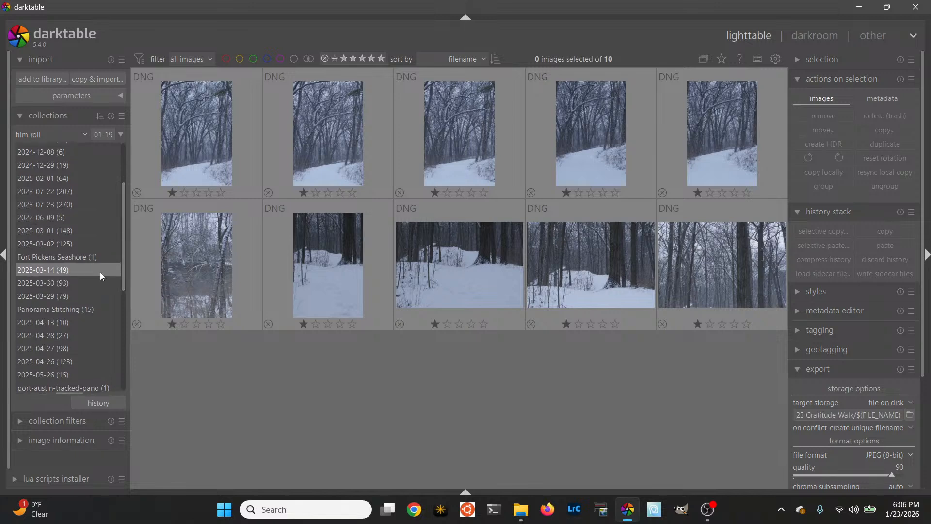
pyautogui.click(77, 309)
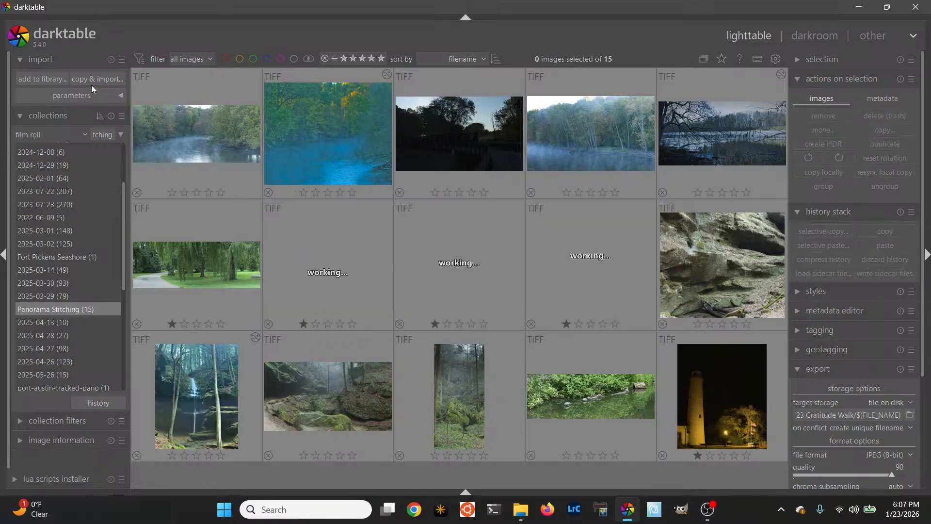
# Add the new panorama TIFFs from the Panorama Stitching folder under pictures to the library
pyautogui.click(36, 82)
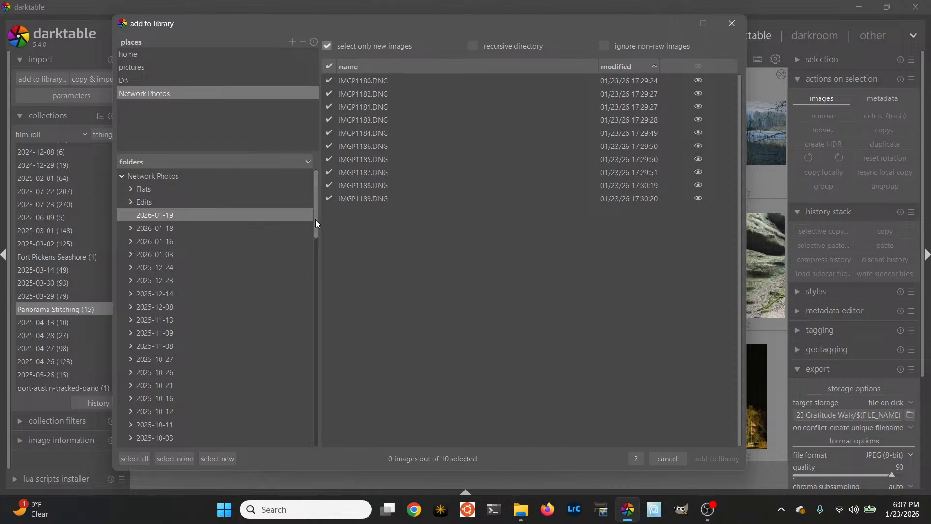
pyautogui.moveTo(314, 225); pyautogui.dragTo(316, 173)
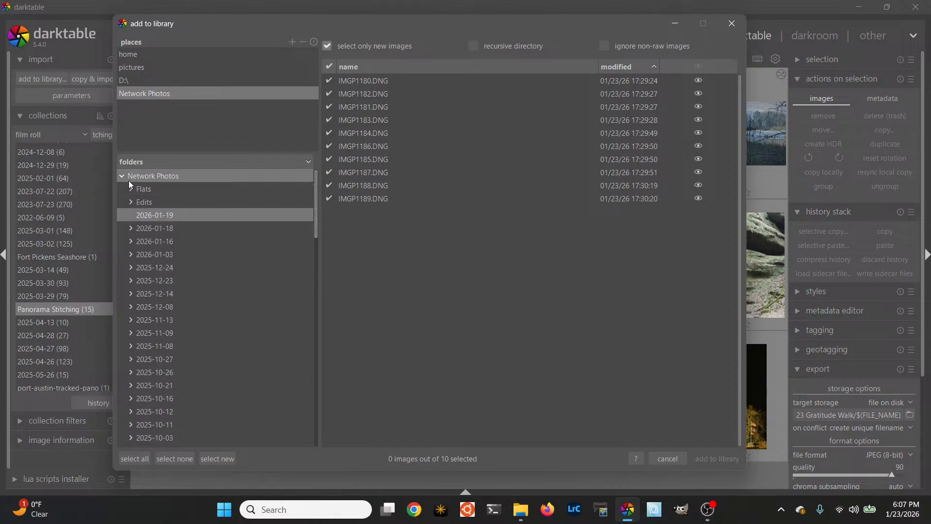
pyautogui.click(132, 71)
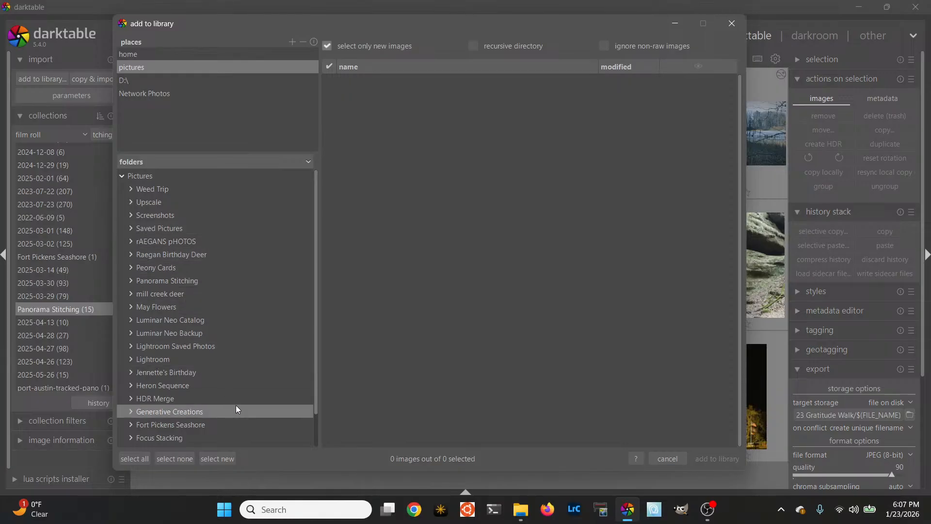
pyautogui.scroll(-2, 206, 388)
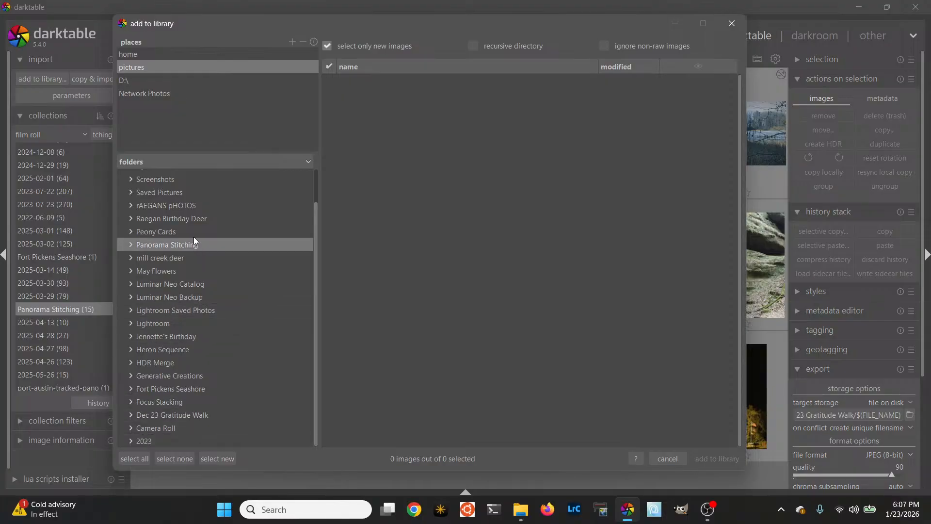
pyautogui.click(188, 249)
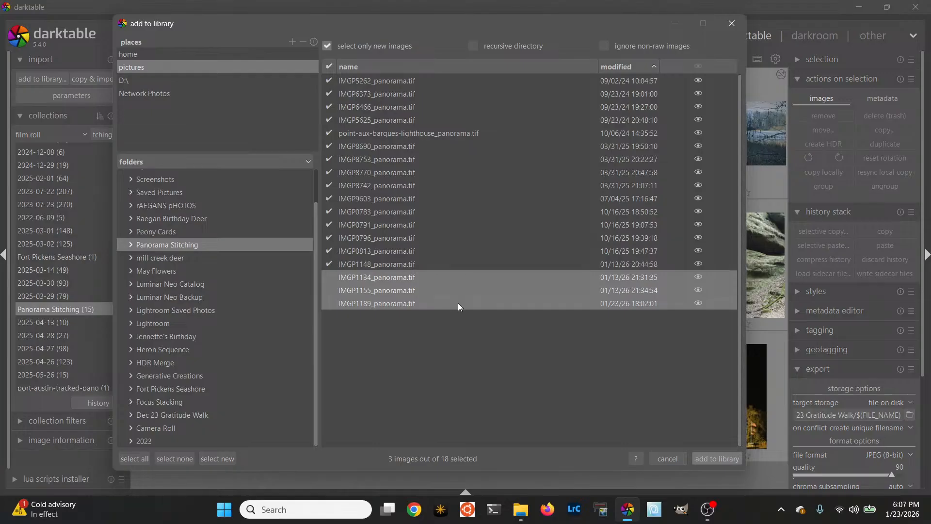
pyautogui.click(699, 457)
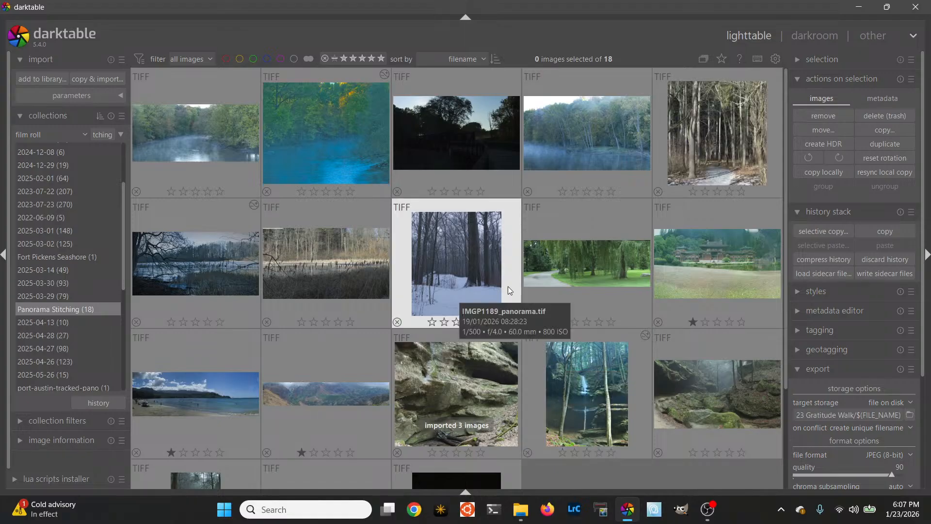
# Open IMGP1189_panorama.tif in the darkroom and find the tone equalizer module by searching for "tone eq"
pyautogui.click(479, 281)
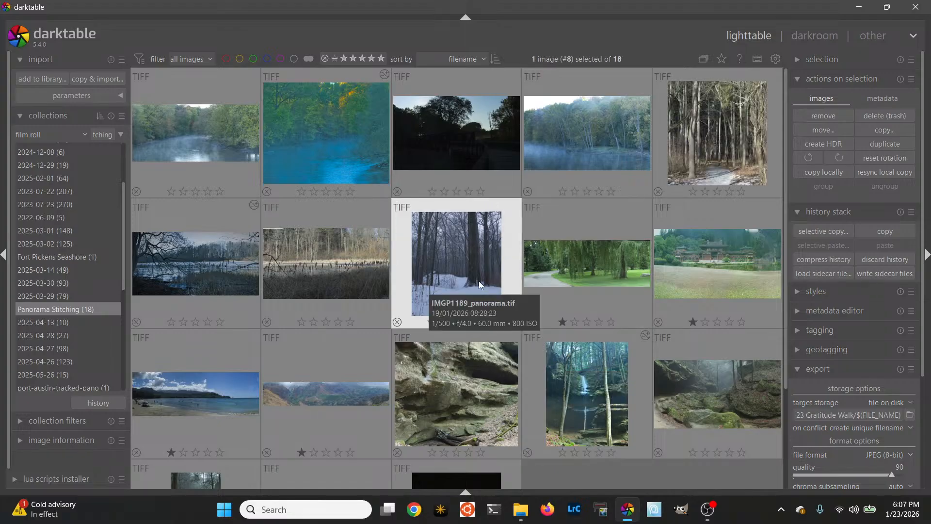
pyautogui.doubleClick(478, 280)
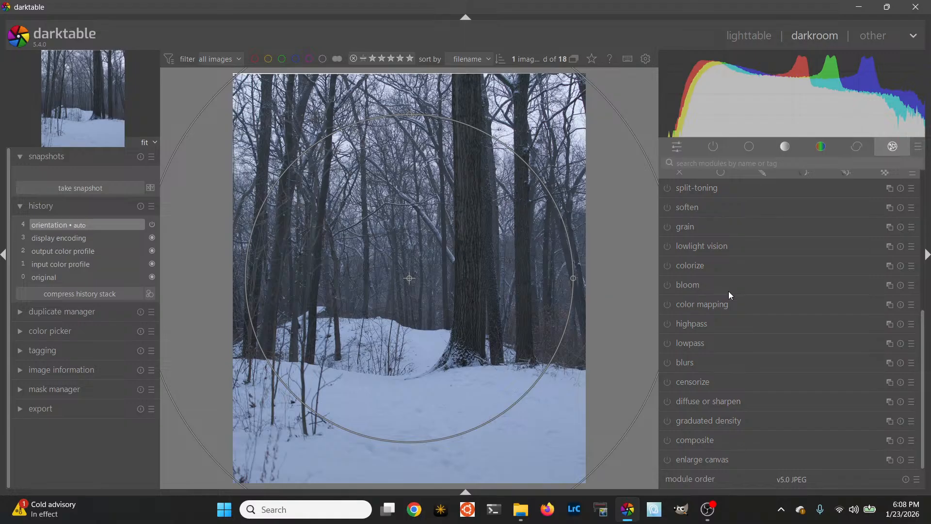
pyautogui.click(733, 164)
pyautogui.write('tone eq')
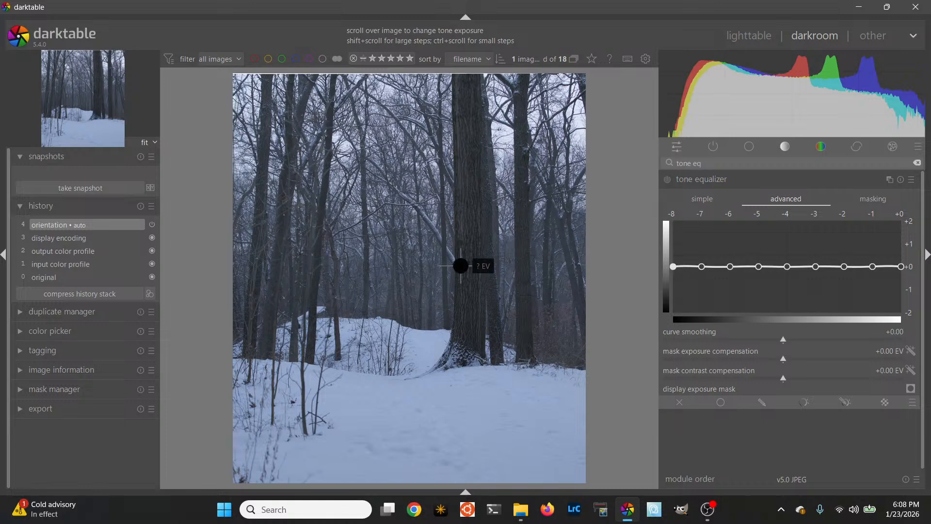
# Enable the tone equalizer and raise its curve's 0 EV highlight node to about +0.9 EV
pyautogui.click(734, 273)
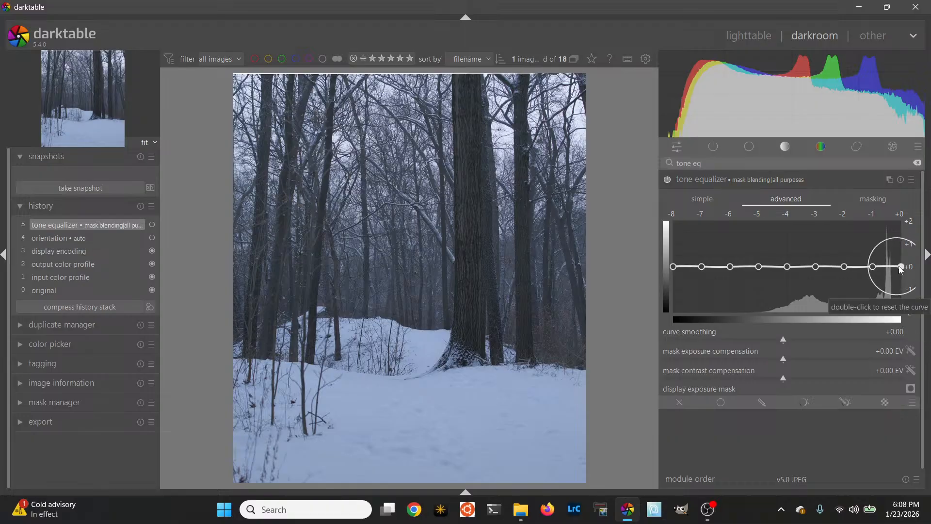
pyautogui.moveTo(903, 268); pyautogui.dragTo(903, 248)
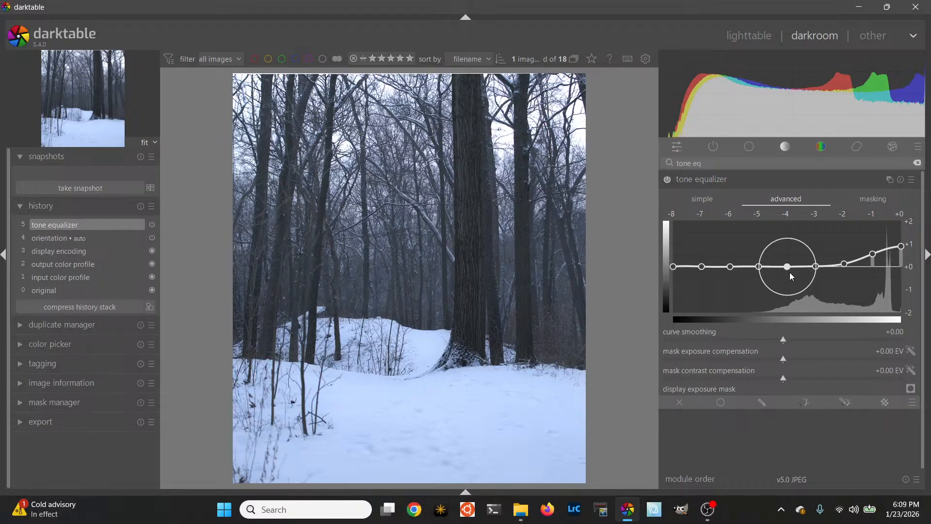
pyautogui.moveTo(790, 271); pyautogui.dragTo(790, 253)
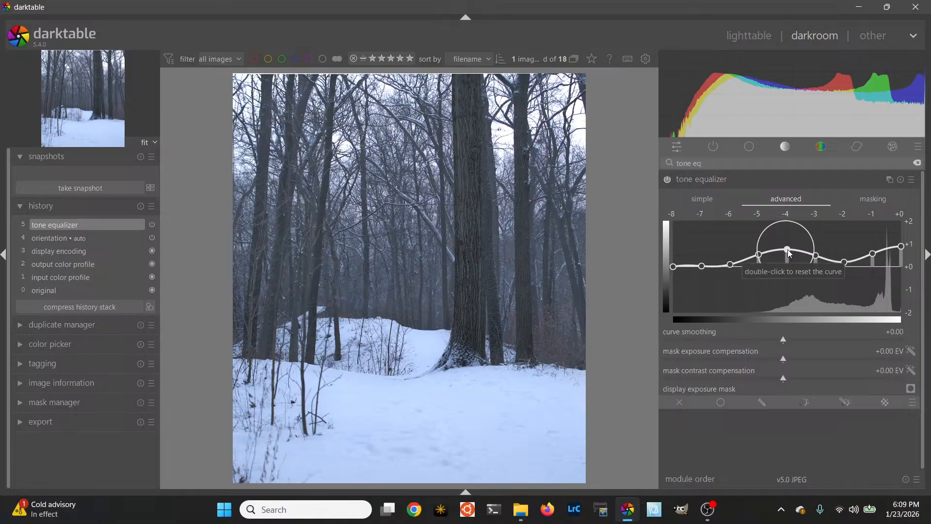
pyautogui.moveTo(789, 251); pyautogui.dragTo(789, 266)
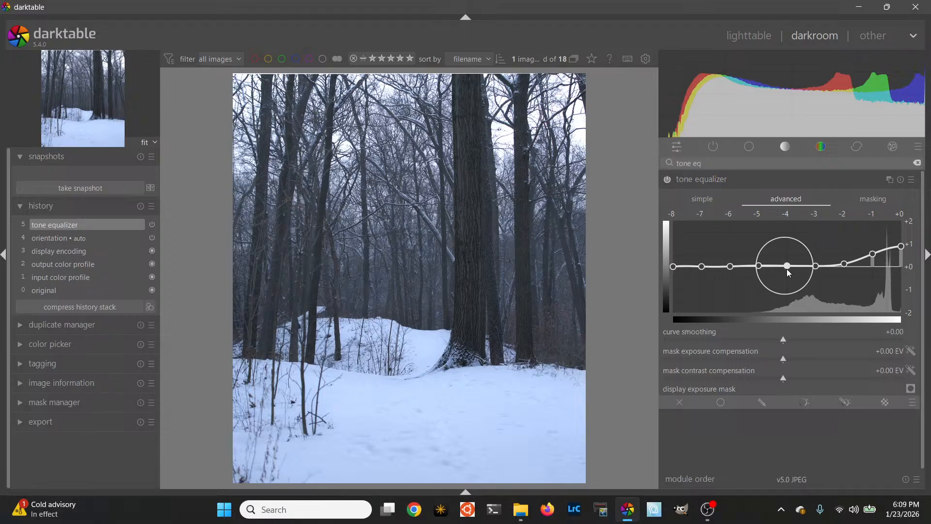
pyautogui.hotkey('ctrl', '[')
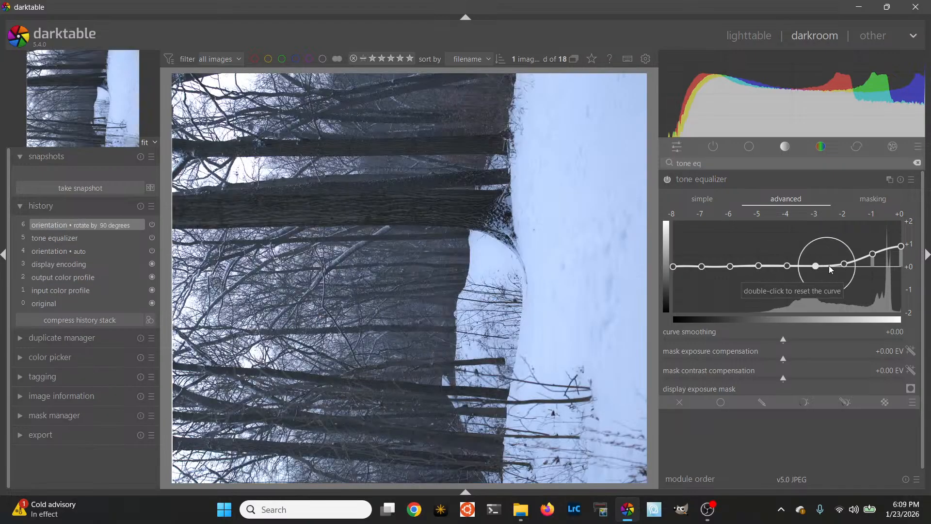
pyautogui.hotkey('ctrl', ']')
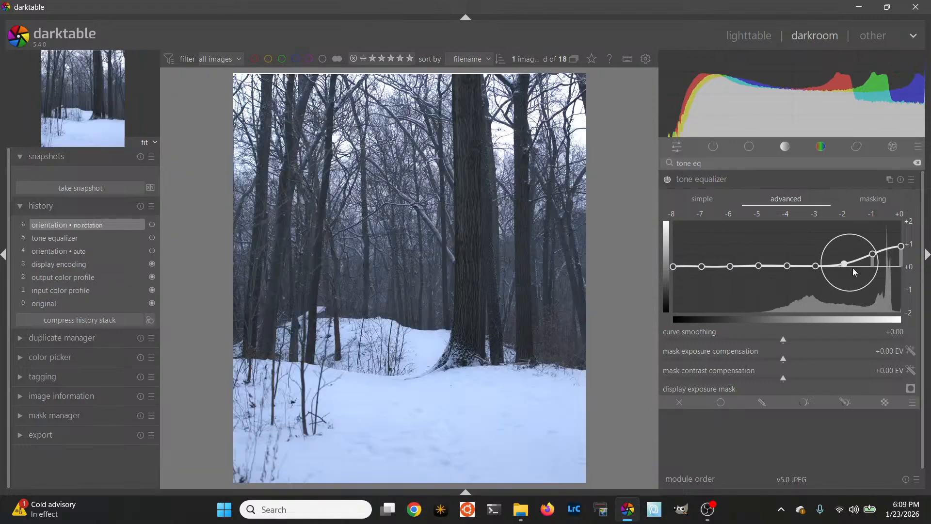
pyautogui.click(790, 266)
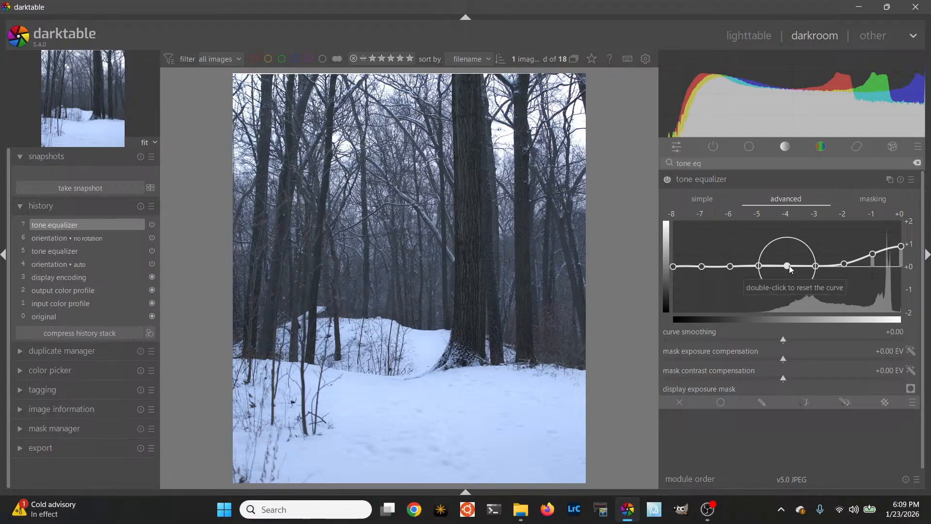
# Shape the tone equalizer curve's darker tones, with the -4 EV node at about +1 EV and the -3 EV node at about +0.5 EV
pyautogui.moveTo(789, 266); pyautogui.dragTo(793, 243)
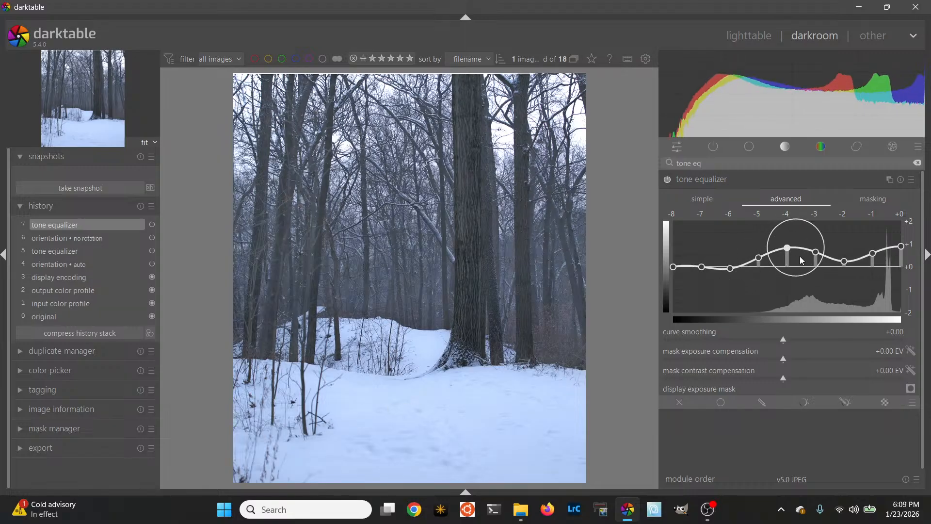
pyautogui.moveTo(816, 252); pyautogui.dragTo(787, 246)
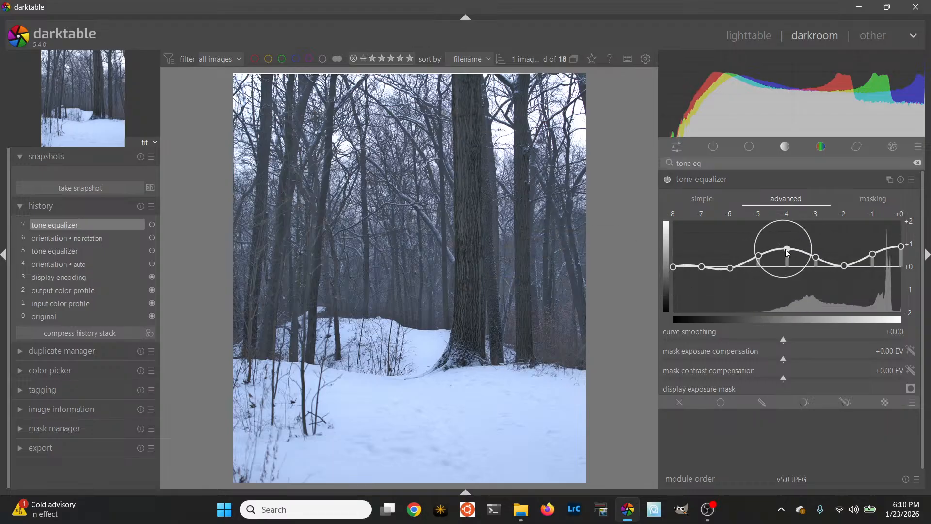
pyautogui.moveTo(786, 251); pyautogui.dragTo(786, 247)
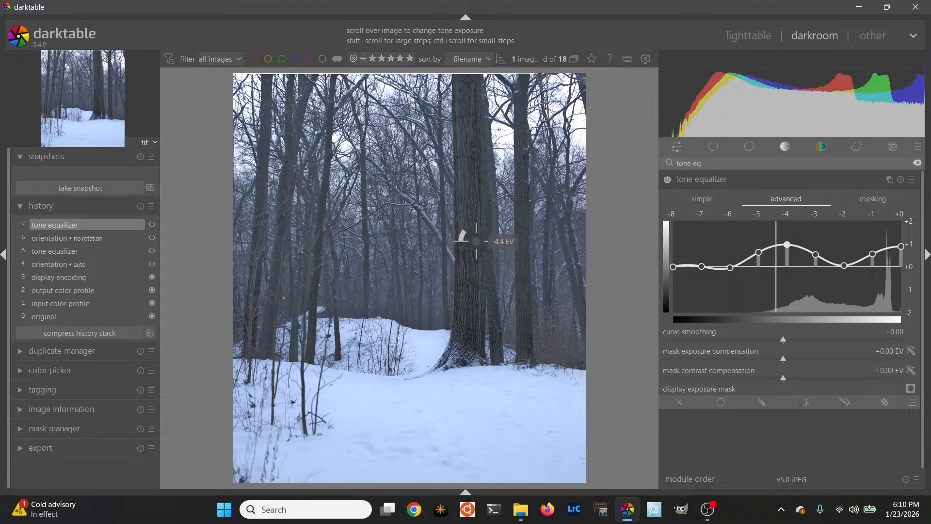
# Brighten the large tree trunk's tones directly on the image, raising the -4 EV node to about +1.4 EV
pyautogui.scroll(3, 473, 229)
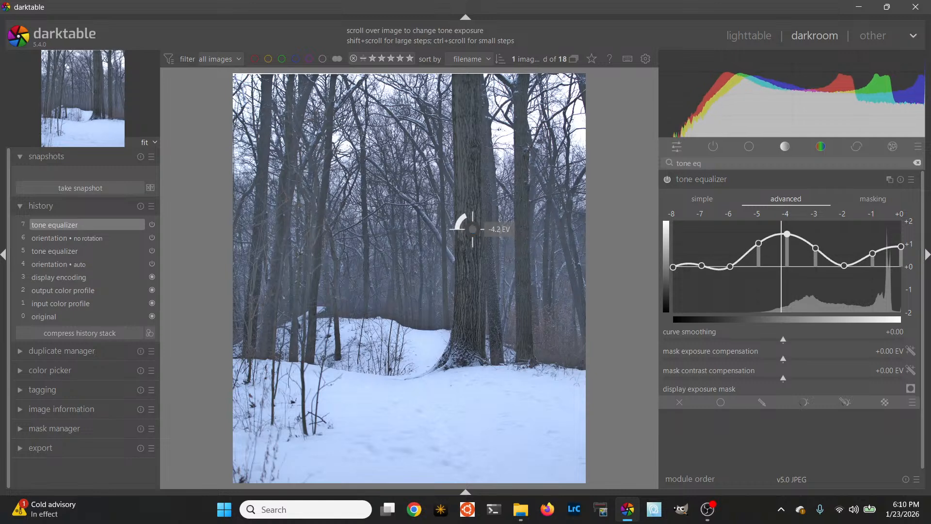
pyautogui.scroll(-2, 473, 229)
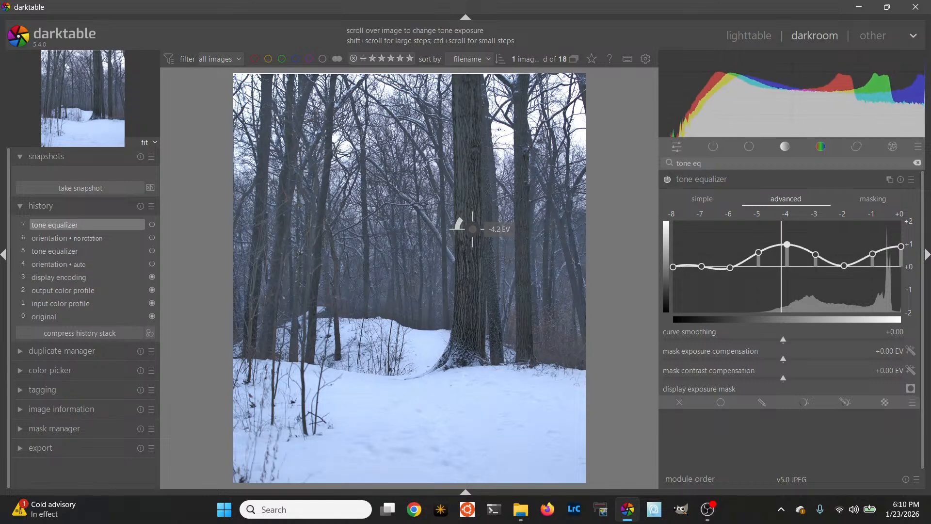
pyautogui.scroll(1, 473, 228)
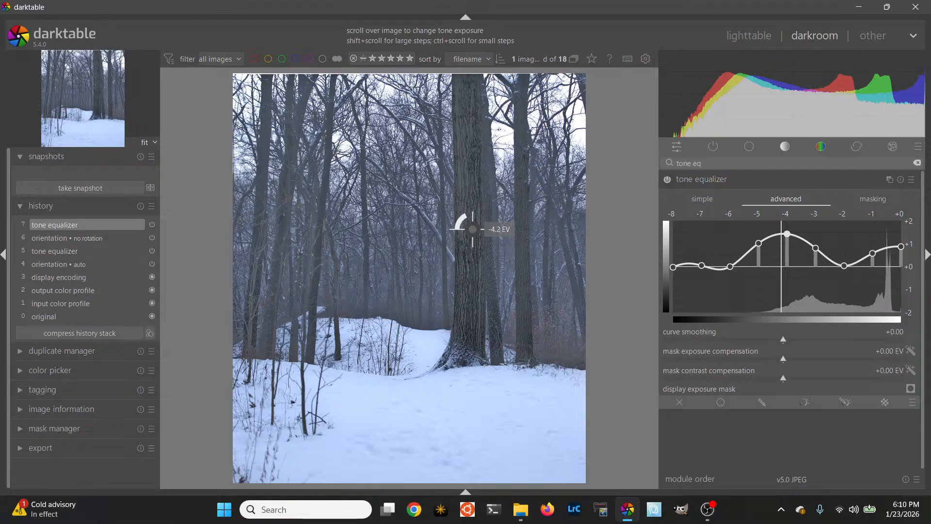
# Brighten the trunk and foreground snow tones directly on the image, raising the -4 EV node to about +1.7 EV and the 0 EV node to about +1.3 EV
pyautogui.scroll(1, 473, 229)
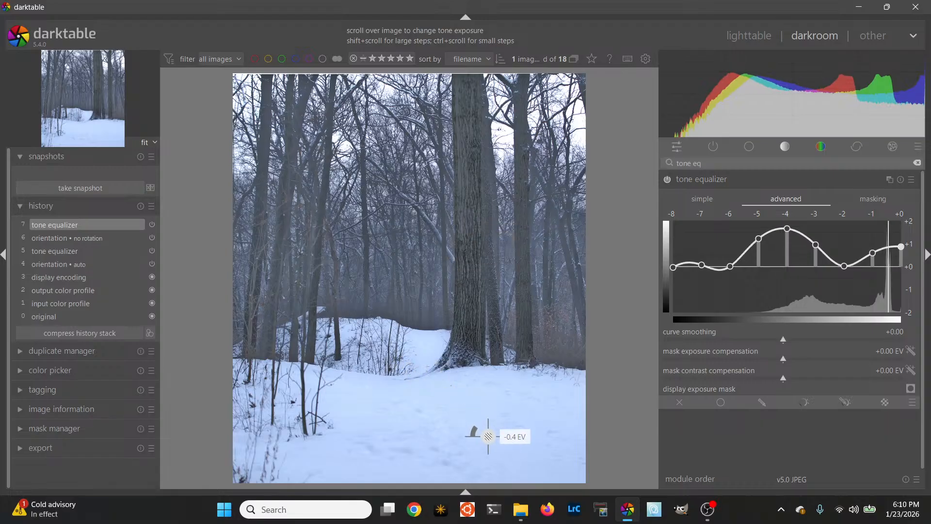
pyautogui.scroll(2, 488, 435)
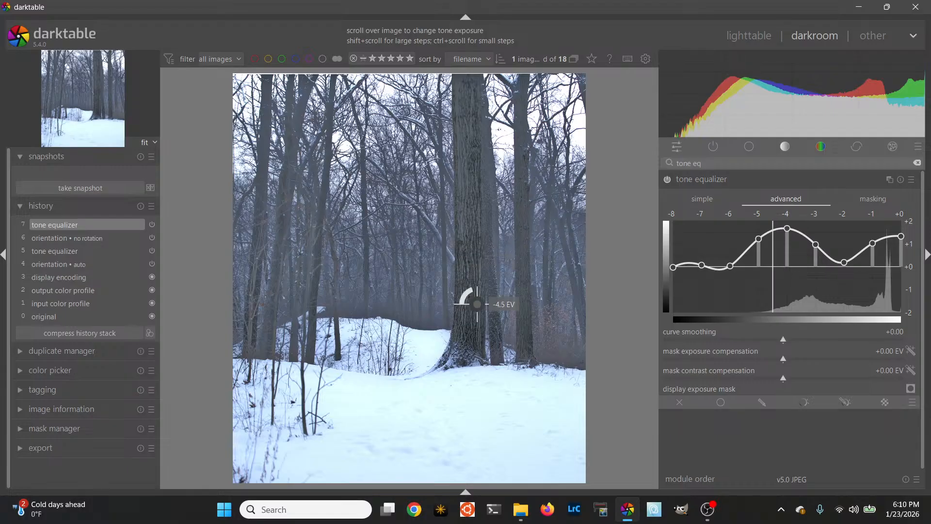
# Clear the module search, find the AgX module by searching for "agx", and enable it with its scene-referred default
pyautogui.click(917, 163)
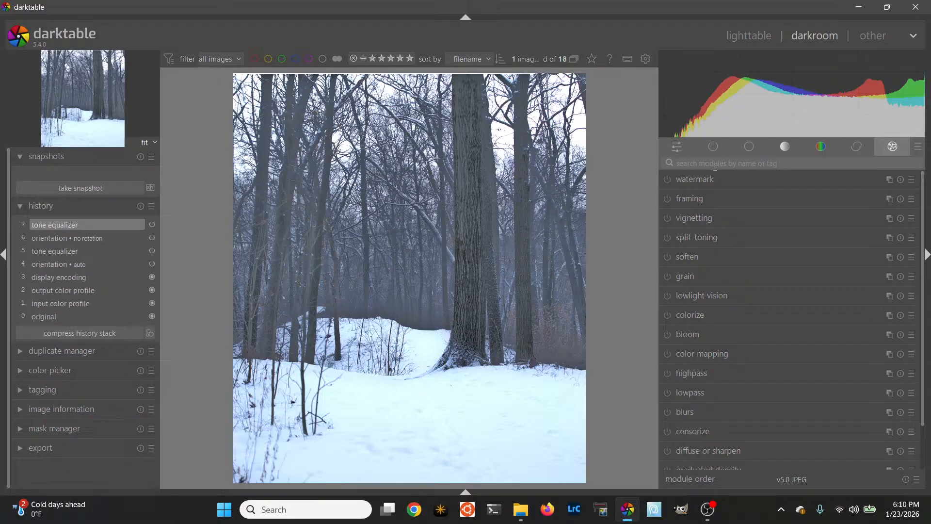
pyautogui.click(716, 148)
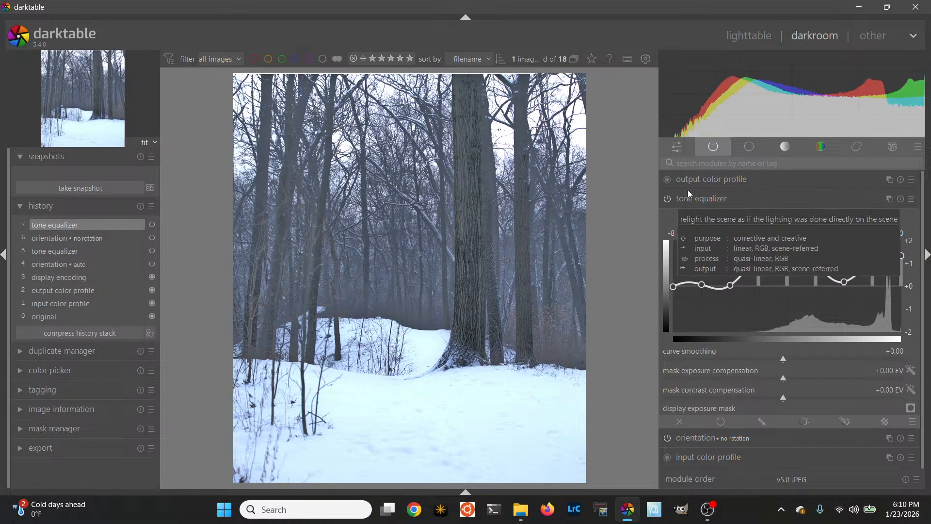
pyautogui.click(762, 151)
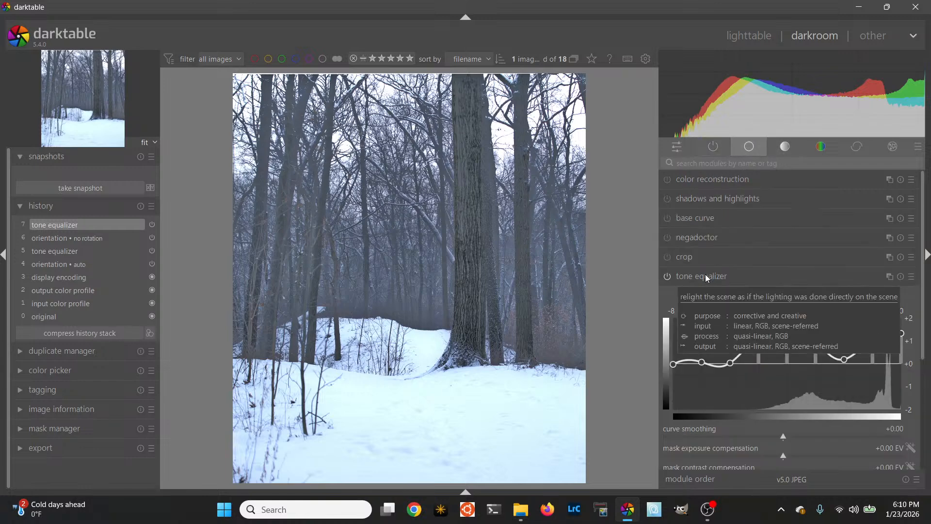
pyautogui.click(737, 164)
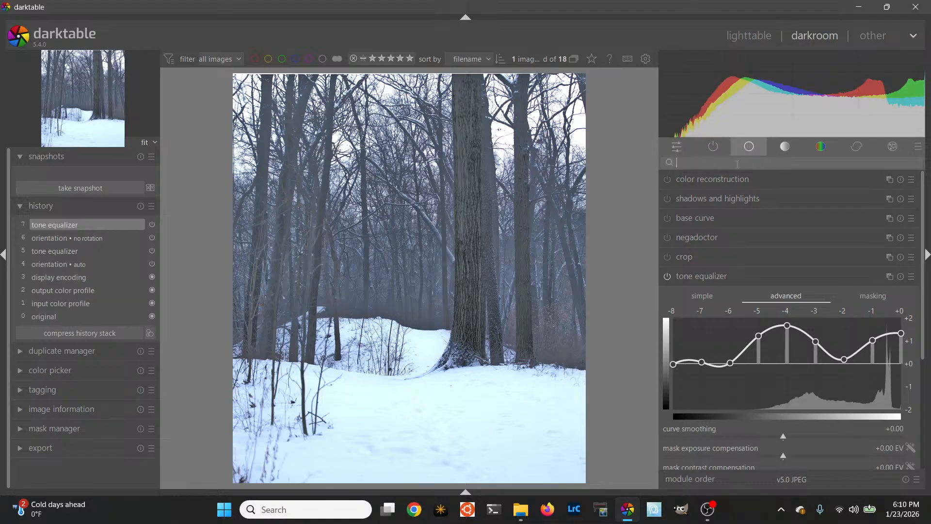
pyautogui.write('a')
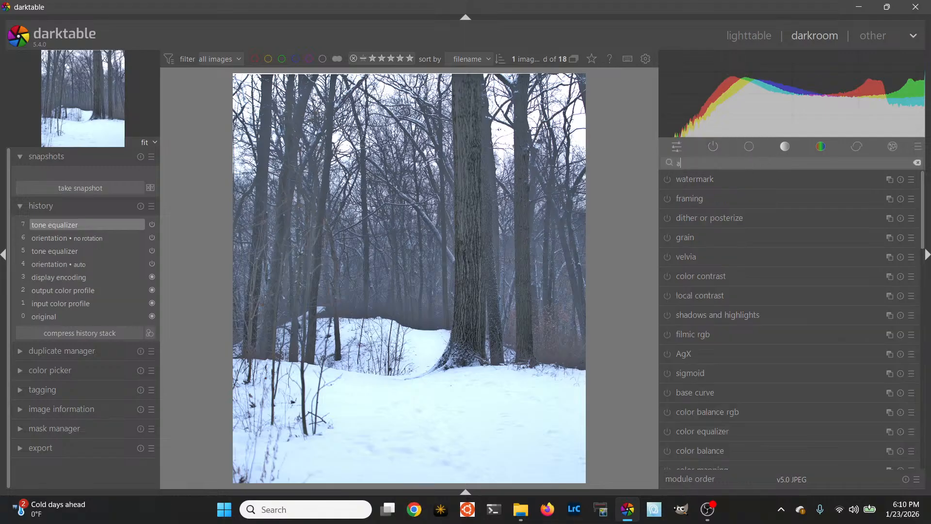
pyautogui.write('gx')
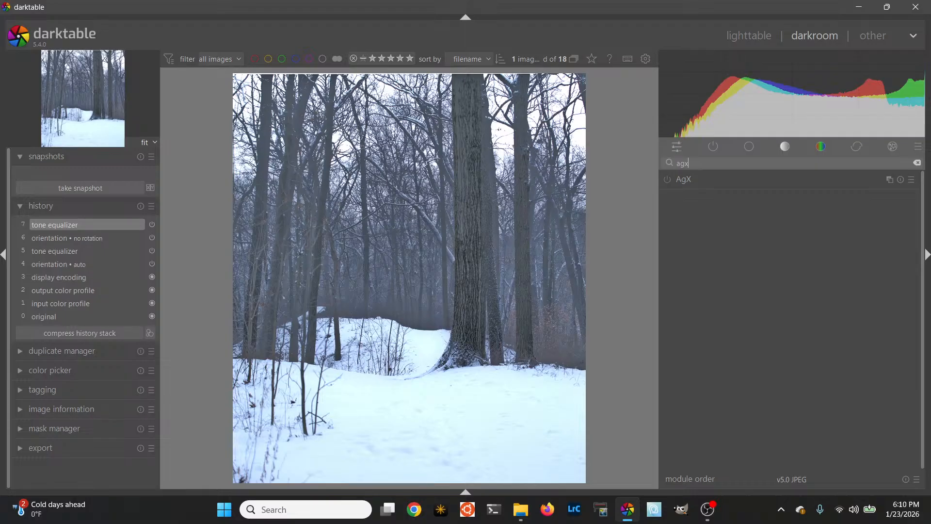
pyautogui.click(667, 179)
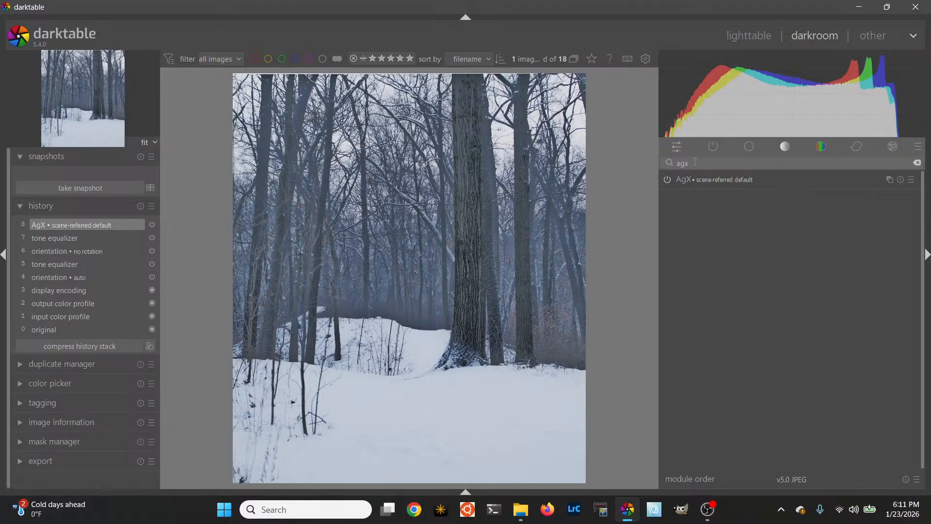
# Compare the image with AgX switched off and on again from the list of active modules
pyautogui.click(919, 163)
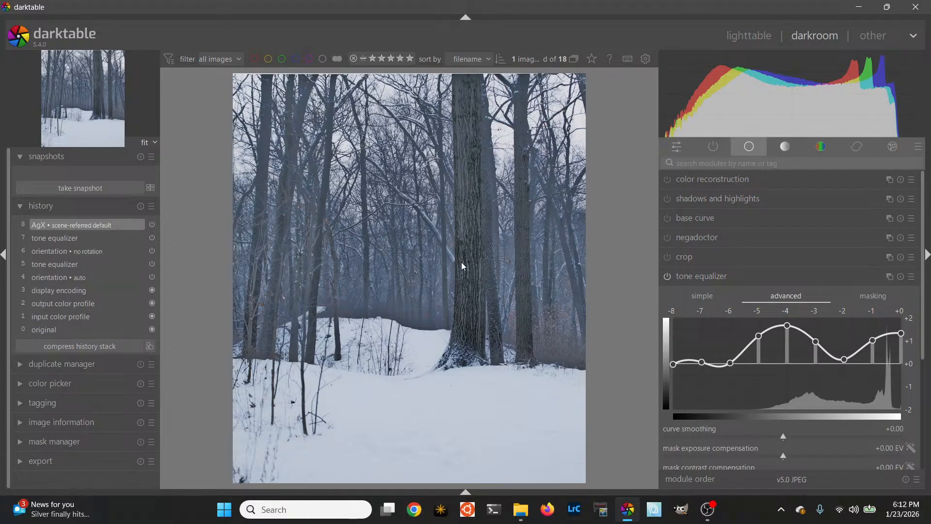
pyautogui.click(718, 150)
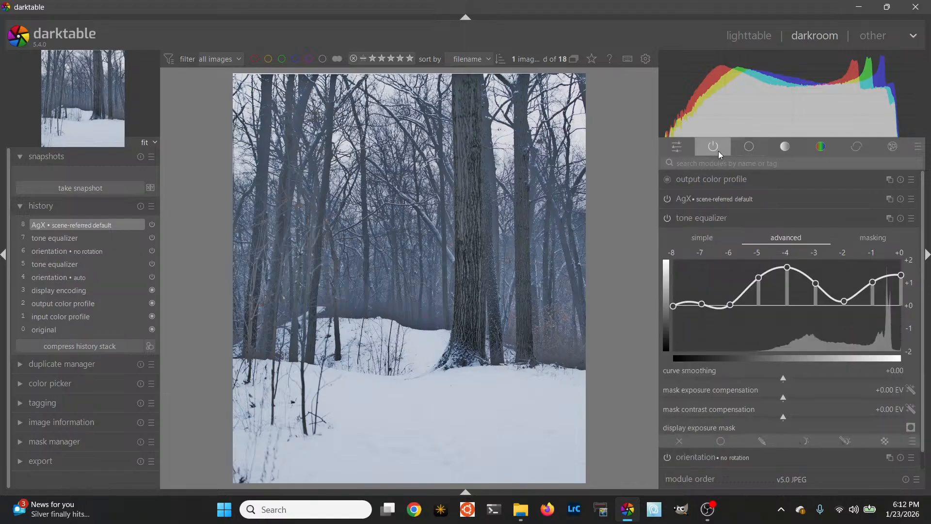
pyautogui.click(667, 199)
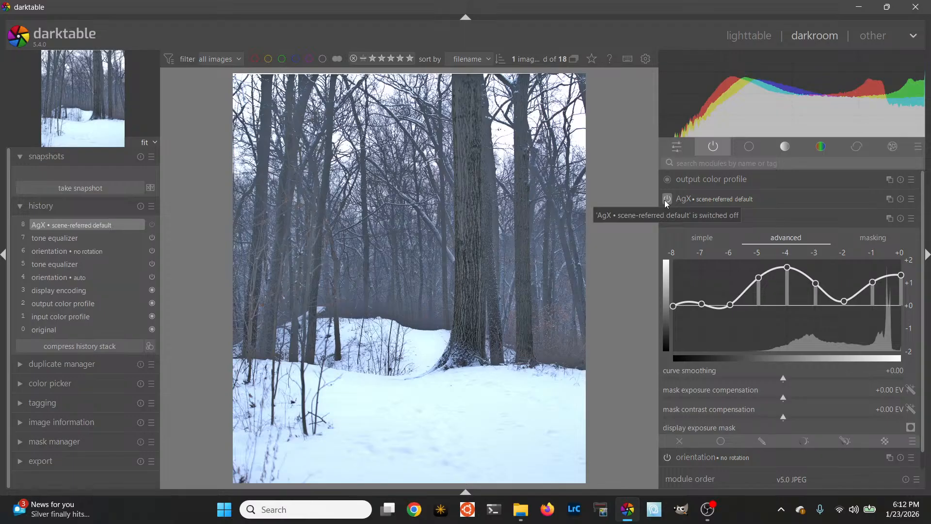
pyautogui.click(666, 199)
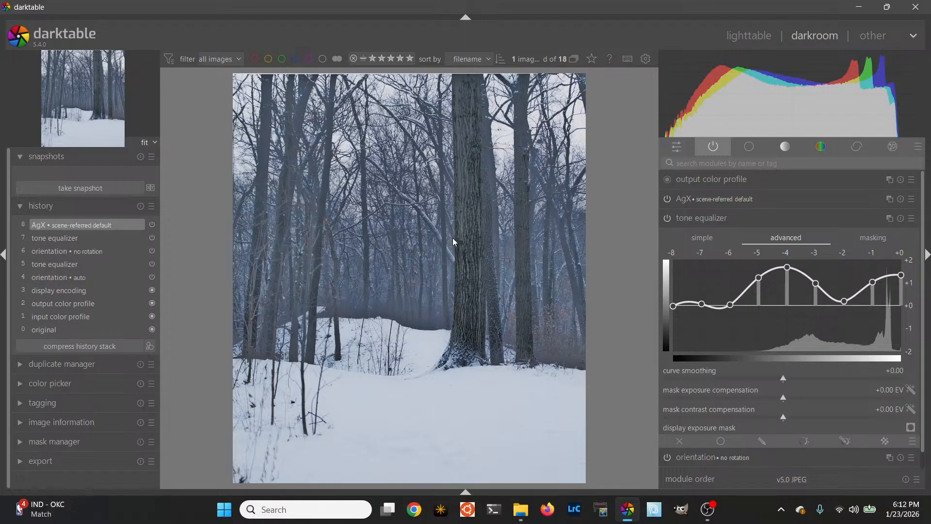
# Find the contrast equalizer by searching for "contra", look through its luma and chroma curves, and return to luma
pyautogui.click(857, 151)
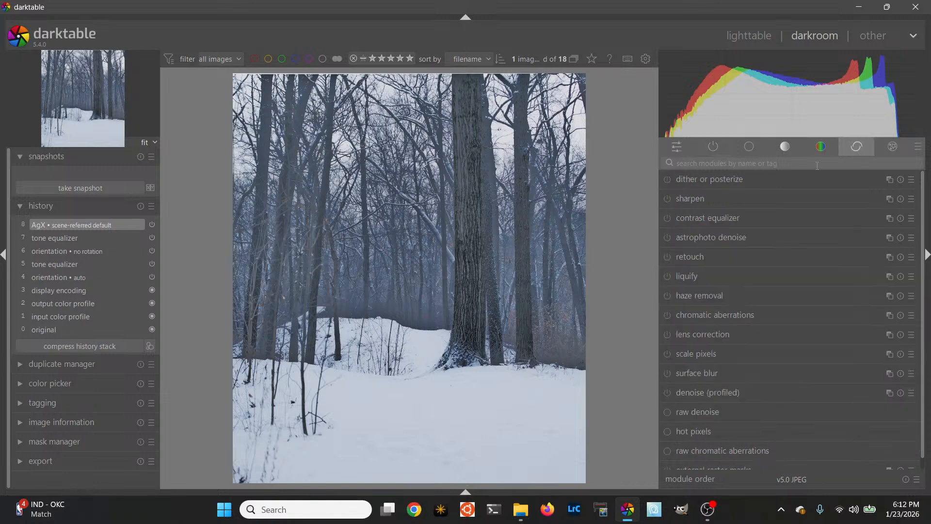
pyautogui.click(713, 165)
pyautogui.write('contra')
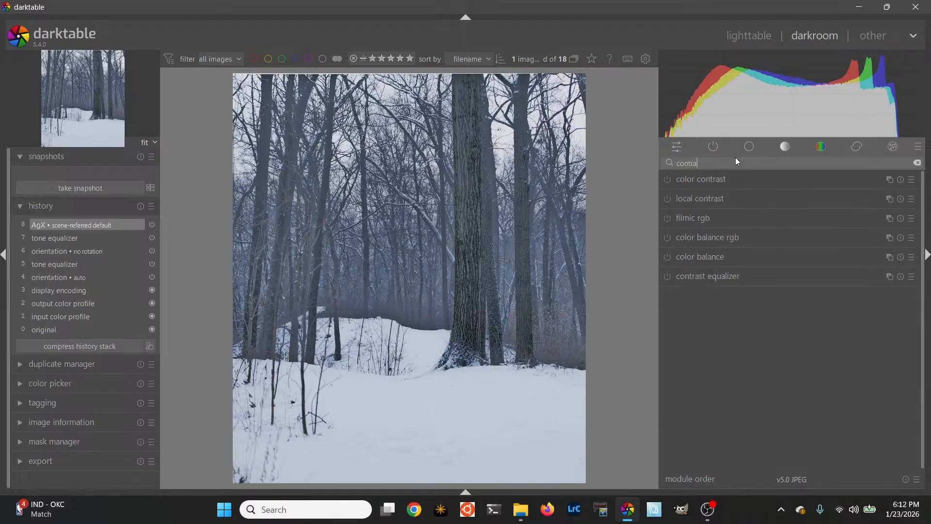
pyautogui.click(713, 280)
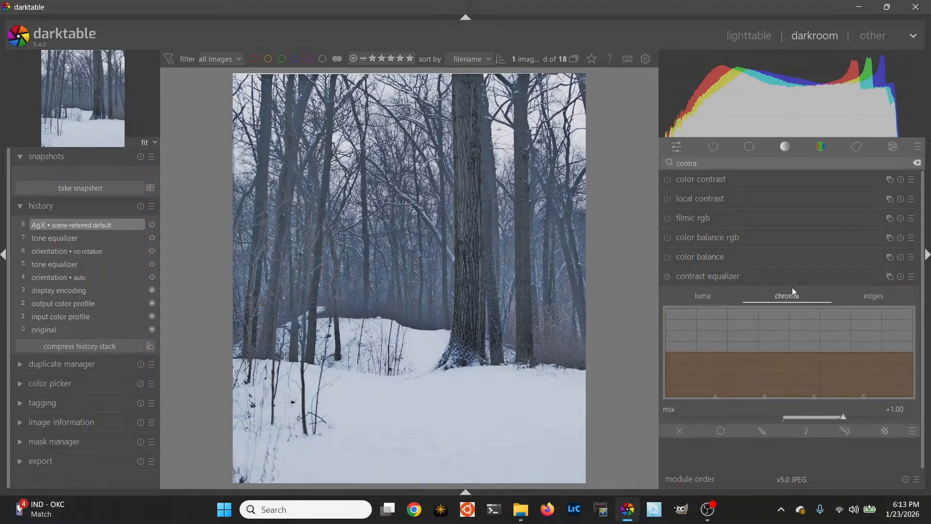
pyautogui.click(701, 297)
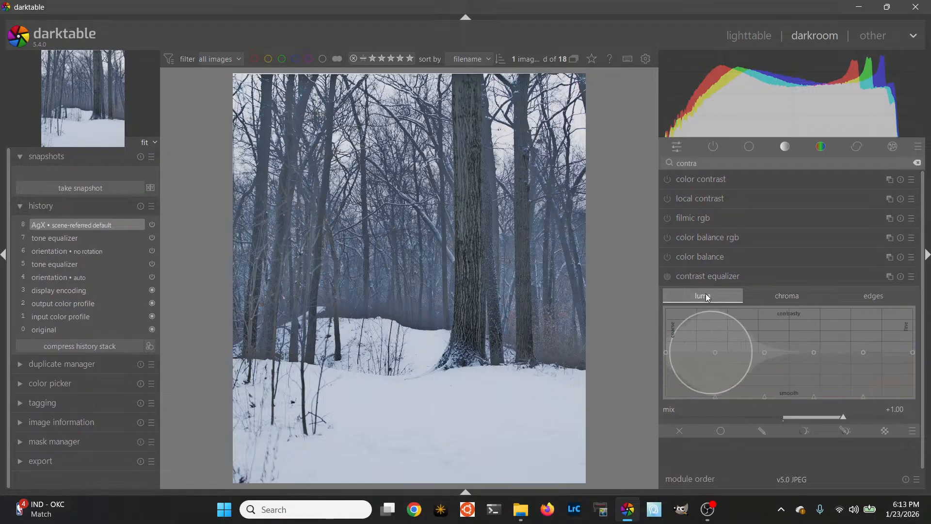
pyautogui.click(784, 297)
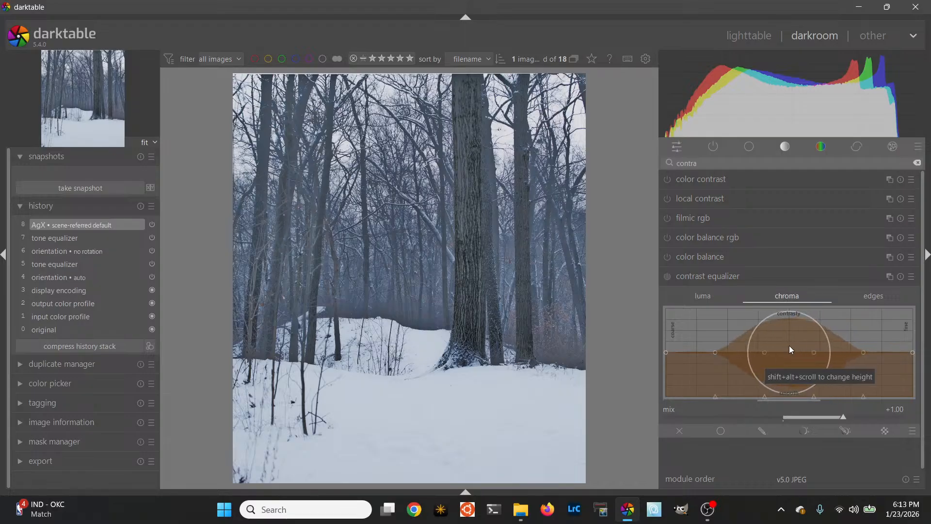
pyautogui.click(707, 297)
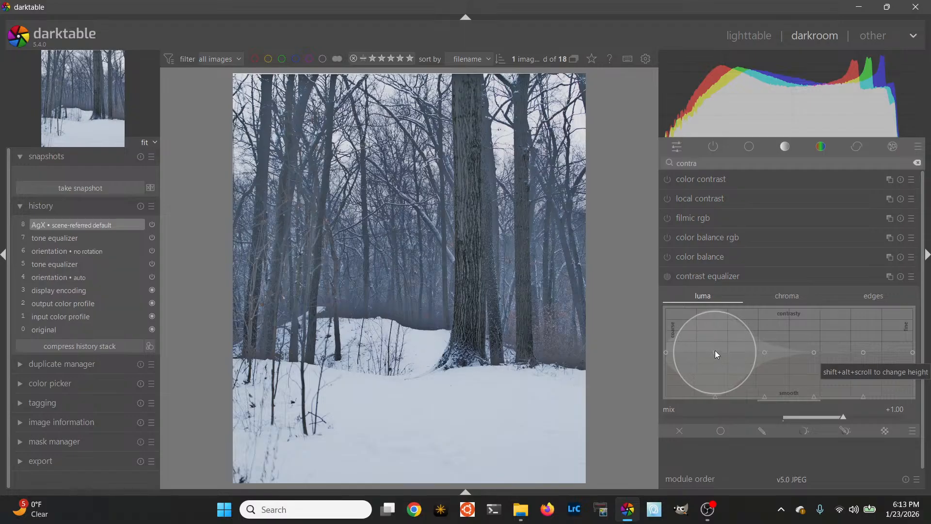
# Raise the second-coarsest luma node of the contrast equalizer slightly above the midline, resetting the first stronger boost
pyautogui.moveTo(715, 350); pyautogui.dragTo(714, 339)
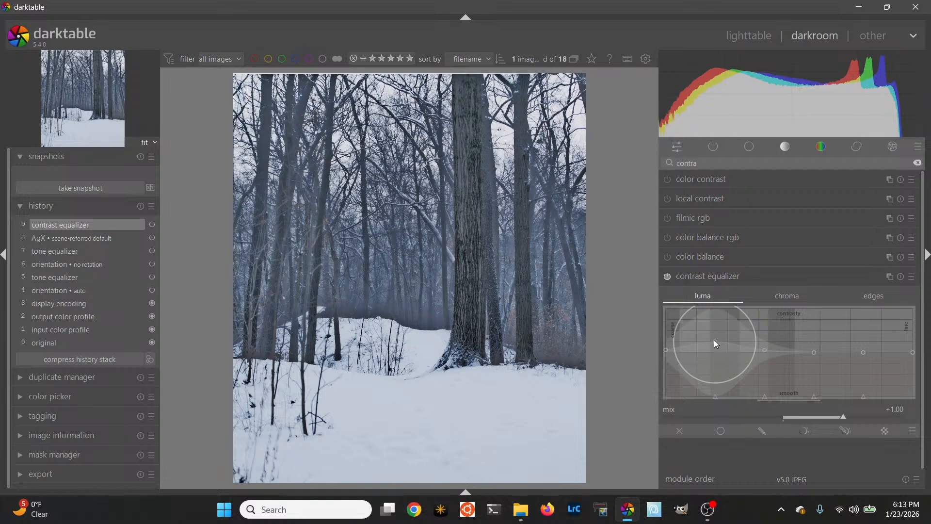
pyautogui.doubleClick(714, 339)
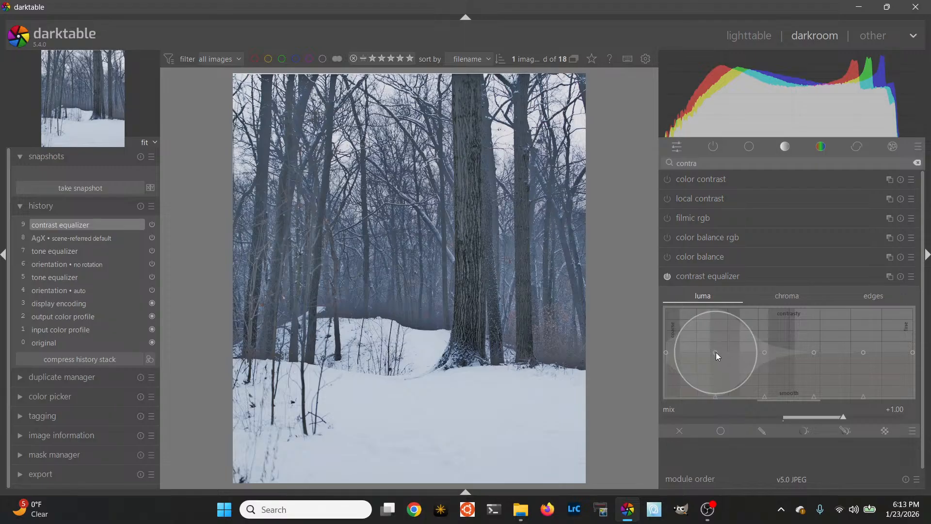
pyautogui.moveTo(717, 351); pyautogui.dragTo(720, 345)
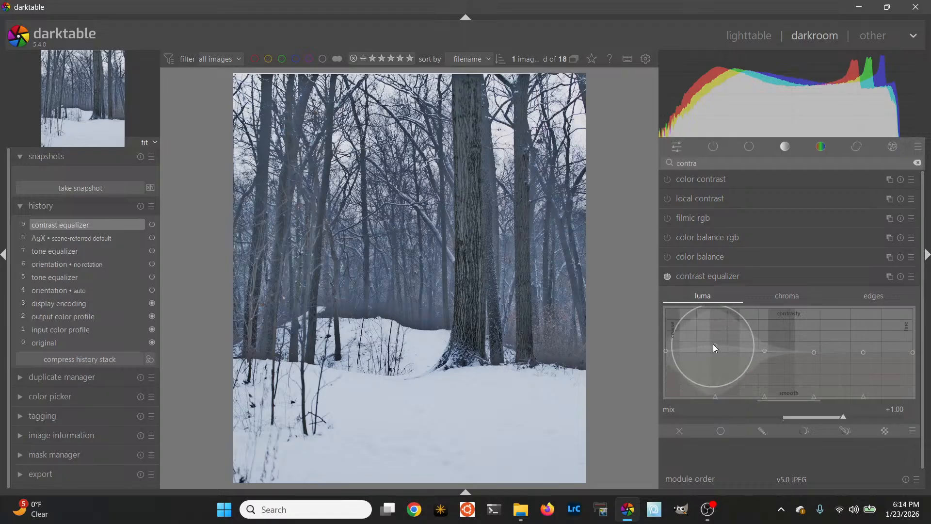
pyautogui.moveTo(713, 344); pyautogui.dragTo(714, 351)
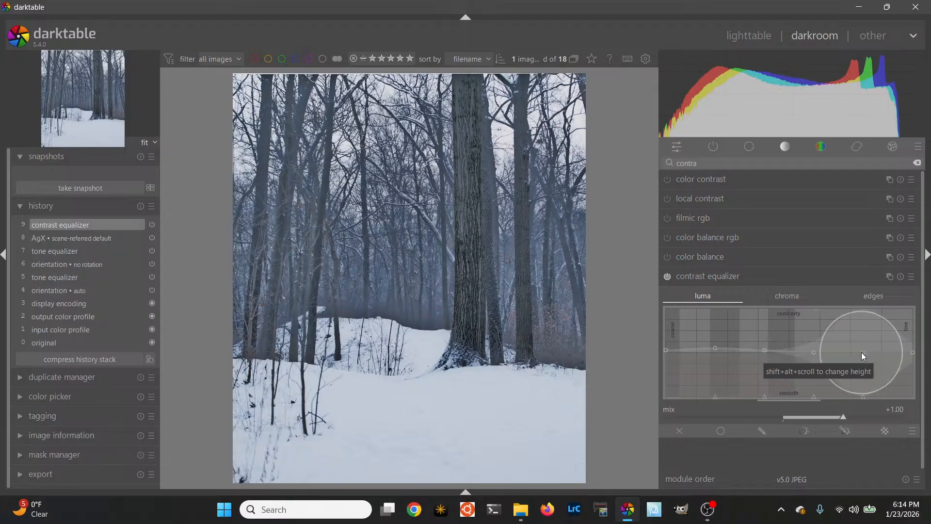
# Try boosting the two finest luma nodes of the contrast equalizer, and bring them back to the neutral midline
pyautogui.moveTo(861, 352); pyautogui.dragTo(862, 345)
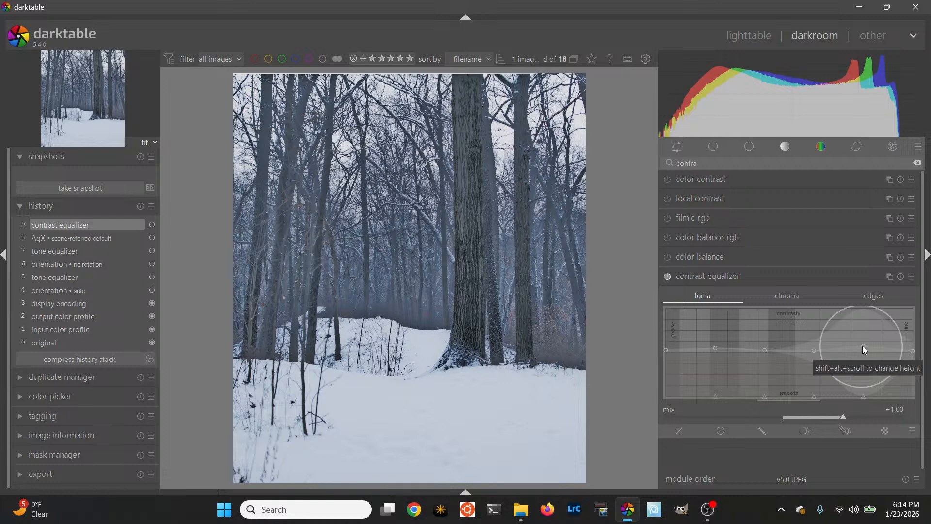
pyautogui.moveTo(863, 345); pyautogui.dragTo(910, 334)
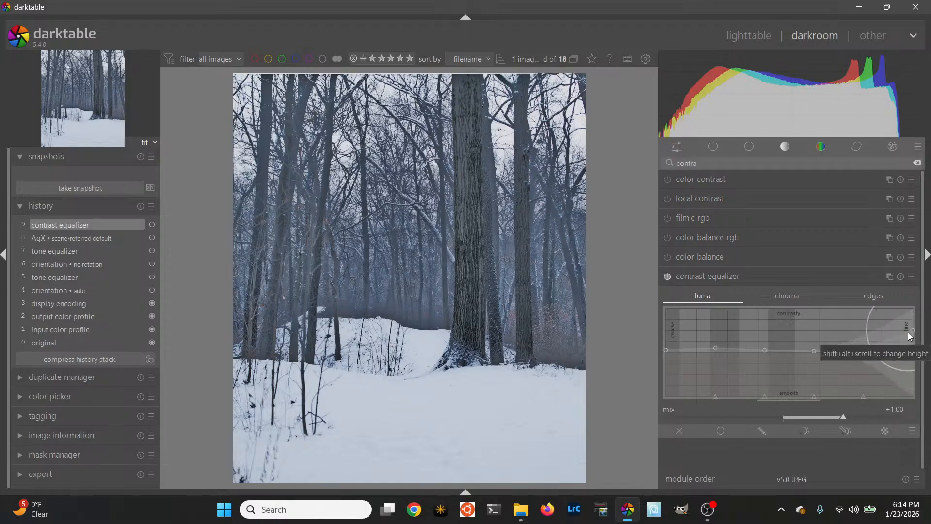
pyautogui.moveTo(912, 332); pyautogui.dragTo(912, 353)
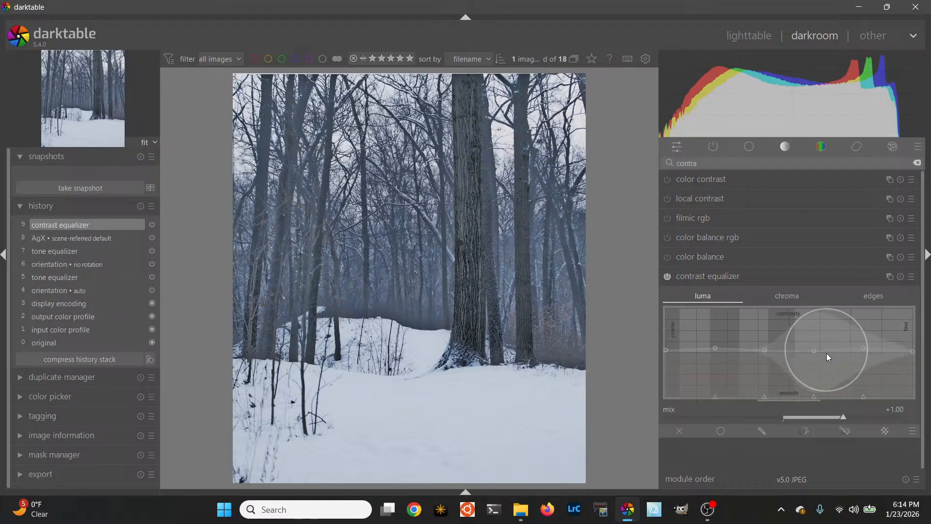
pyautogui.moveTo(863, 349); pyautogui.dragTo(862, 354)
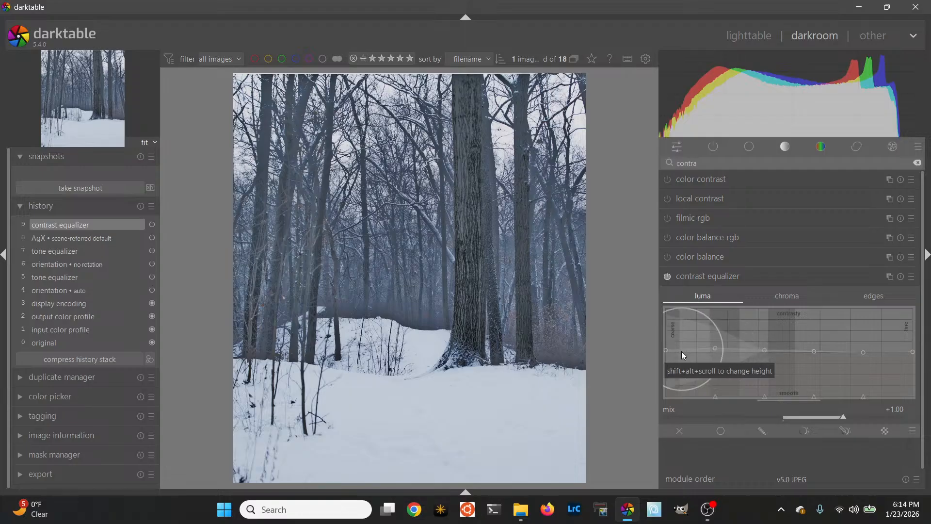
# Nudge the coarsest and third-coarsest luma nodes to slightly above the midline
pyautogui.moveTo(666, 351)
pyautogui.mouseDown()
pyautogui.moveTo(674, 321)
pyautogui.moveTo(668, 347)
pyautogui.mouseUp()
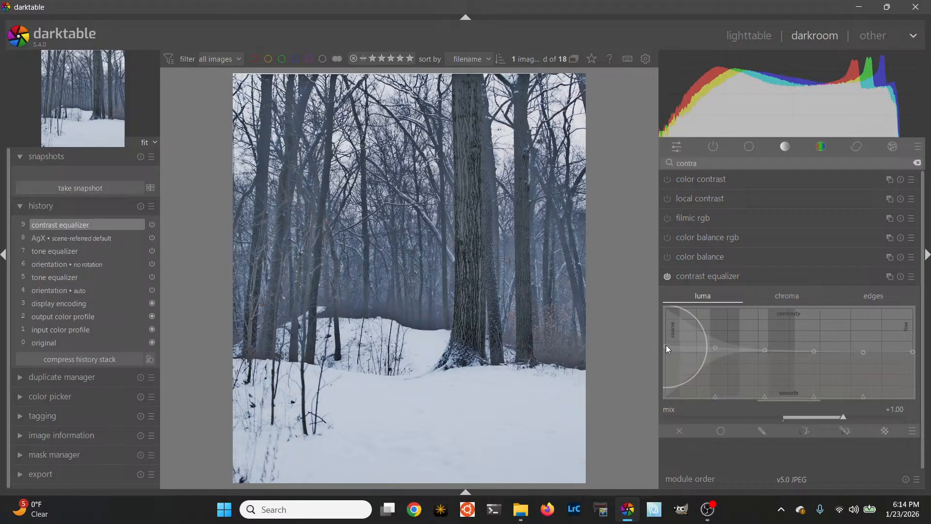
pyautogui.moveTo(666, 344); pyautogui.dragTo(666, 348)
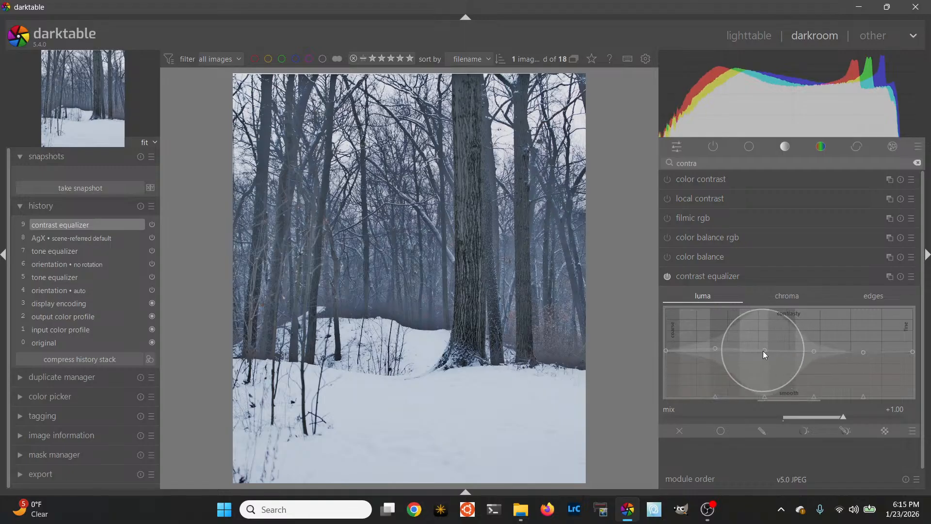
pyautogui.moveTo(763, 351); pyautogui.dragTo(762, 348)
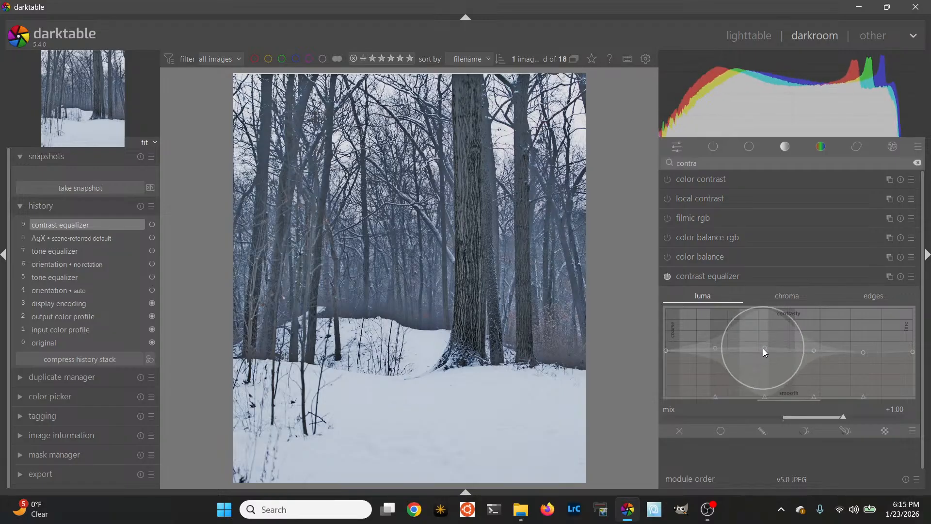
# Shrink the curve's adjustment radius and fine-tune the third- and second-coarsest luma nodes separately, keeping both as slight contrast boosts
pyautogui.scroll(-2, 763, 351)
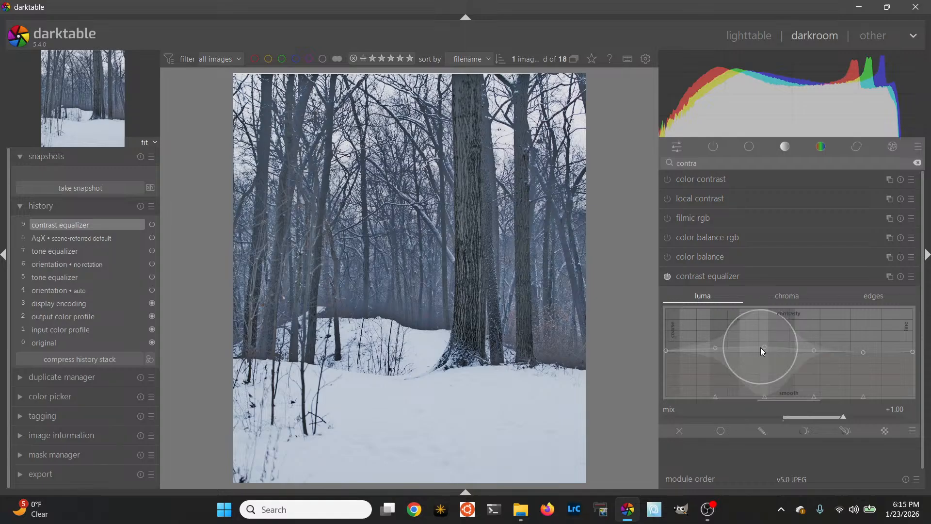
pyautogui.scroll(2, 760, 347)
pyautogui.moveTo(765, 347); pyautogui.dragTo(766, 340)
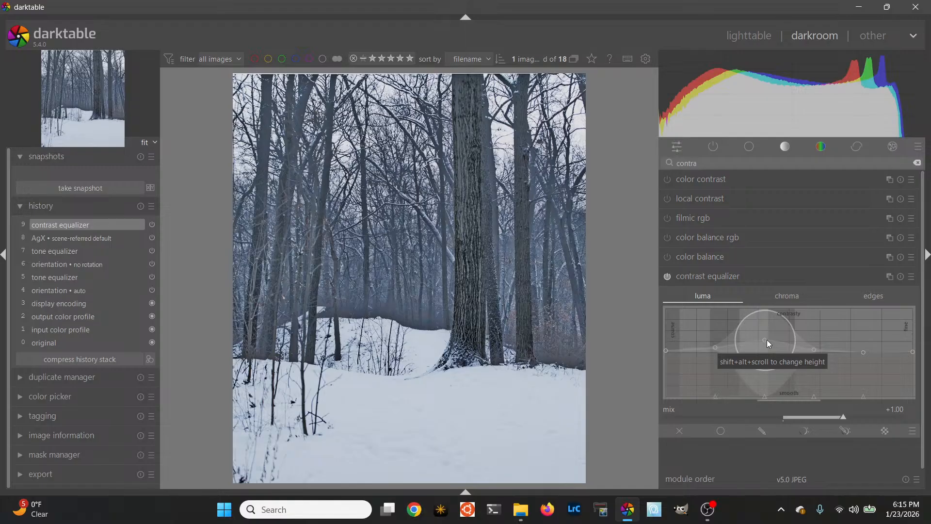
pyautogui.moveTo(765, 341); pyautogui.dragTo(763, 345)
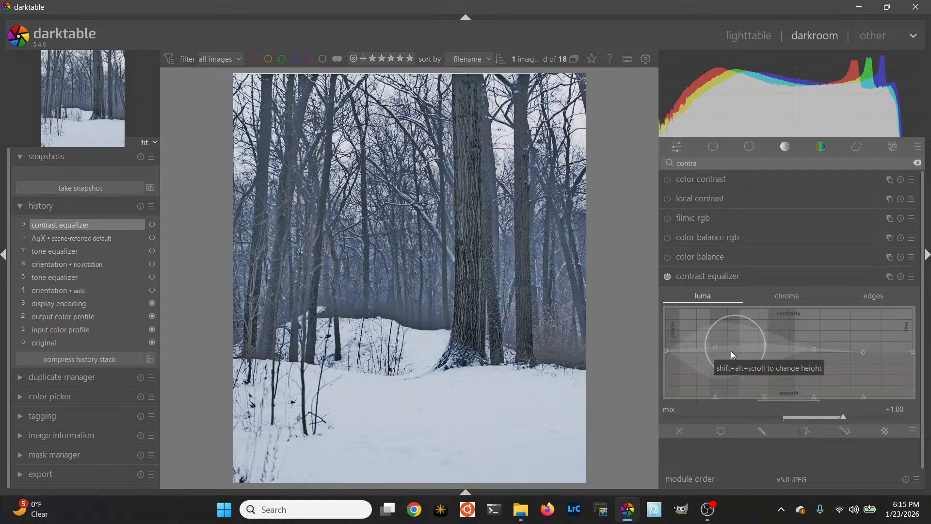
pyautogui.moveTo(714, 350); pyautogui.dragTo(766, 350)
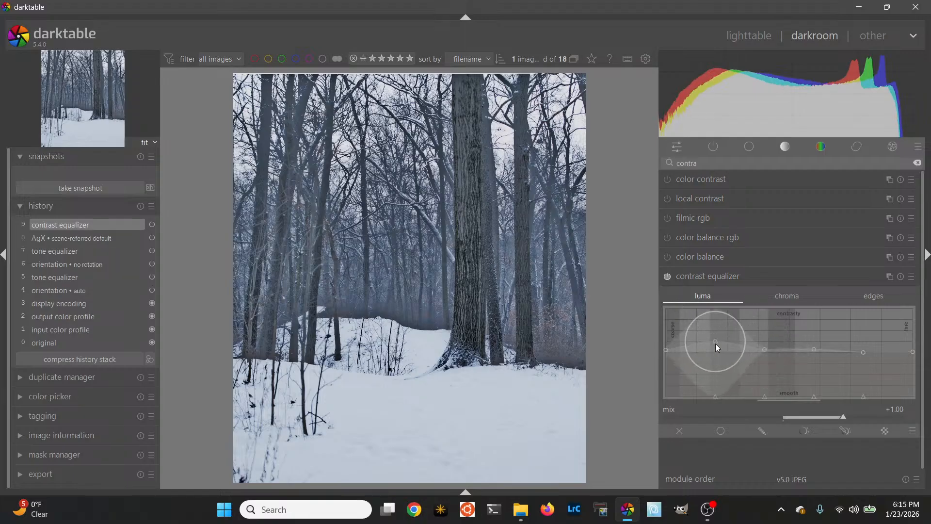
pyautogui.moveTo(715, 342); pyautogui.dragTo(711, 347)
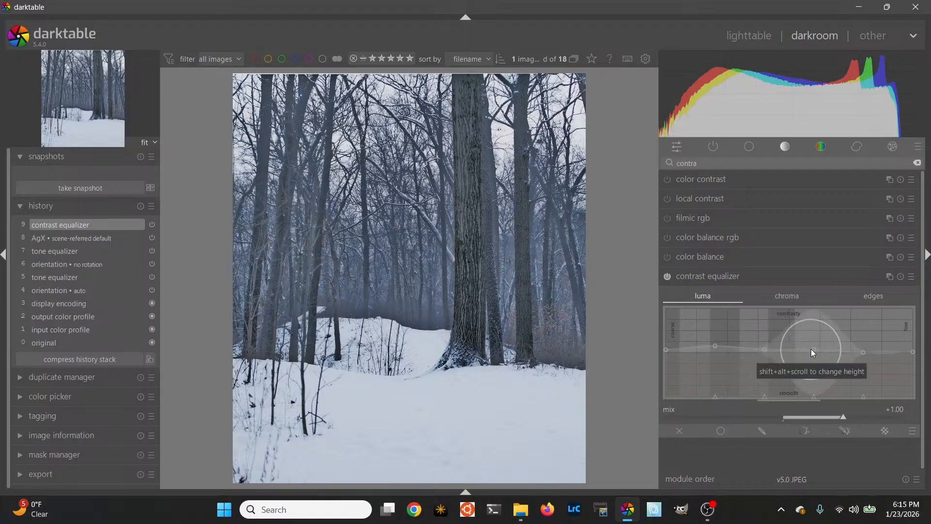
# Raise the third-finest luma node of the contrast equalizer moderately above the midline
pyautogui.moveTo(810, 349)
pyautogui.mouseDown()
pyautogui.moveTo(807, 331)
pyautogui.moveTo(814, 370)
pyautogui.moveTo(816, 327)
pyautogui.moveTo(817, 334)
pyautogui.mouseUp()
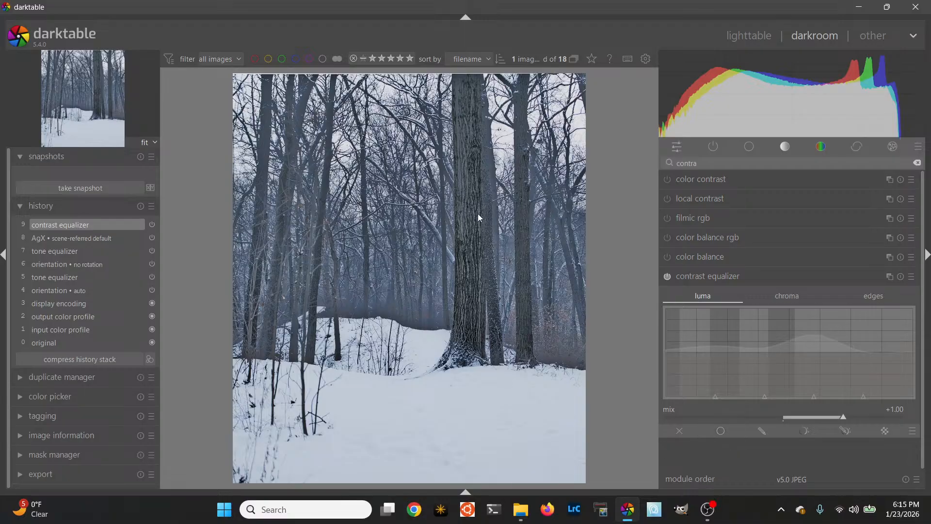
# Try boosting the third-coarsest, second-finest and coarsest chroma nodes of the contrast equalizer, and reset them to the neutral midline
pyautogui.click(791, 295)
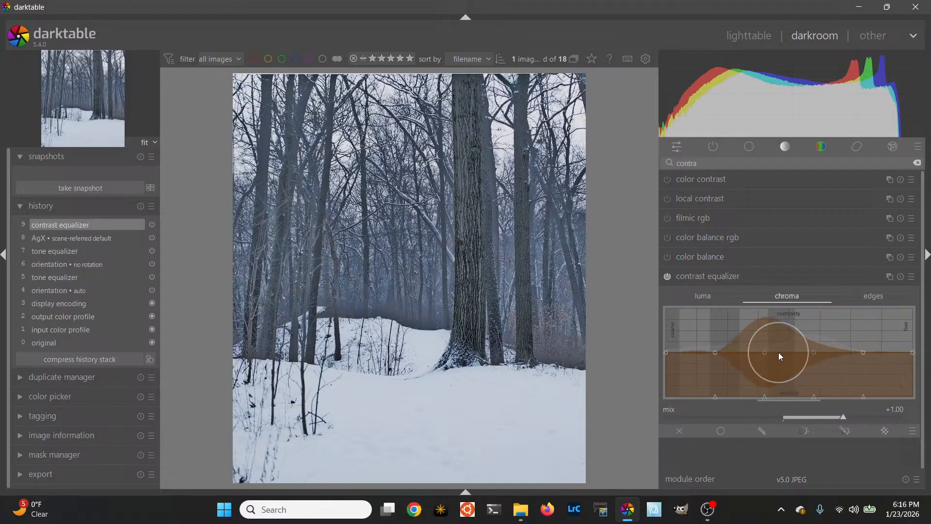
pyautogui.moveTo(762, 355)
pyautogui.mouseDown()
pyautogui.moveTo(771, 329)
pyautogui.moveTo(767, 352)
pyautogui.mouseUp()
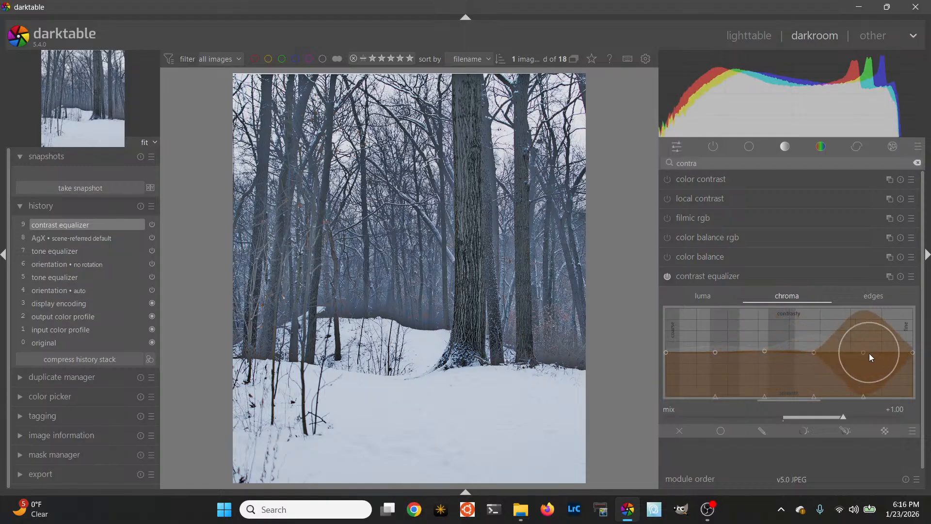
pyautogui.moveTo(863, 352)
pyautogui.mouseDown()
pyautogui.moveTo(872, 321)
pyautogui.moveTo(869, 351)
pyautogui.mouseUp()
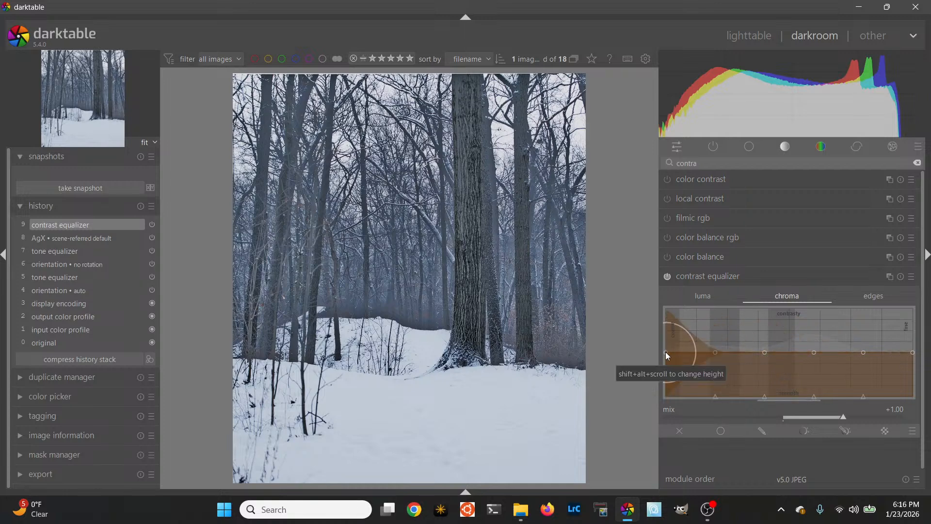
pyautogui.moveTo(665, 351)
pyautogui.mouseDown()
pyautogui.moveTo(674, 318)
pyautogui.moveTo(671, 334)
pyautogui.mouseUp()
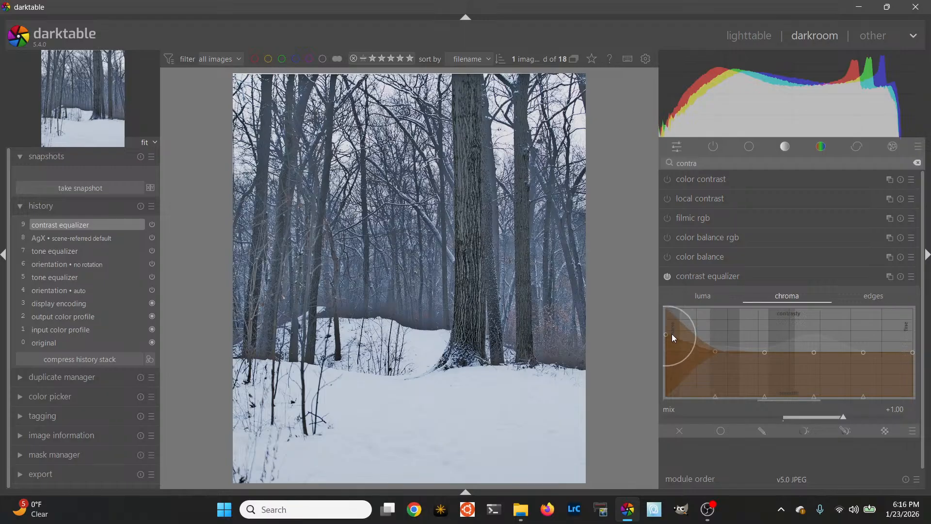
pyautogui.doubleClick(666, 335)
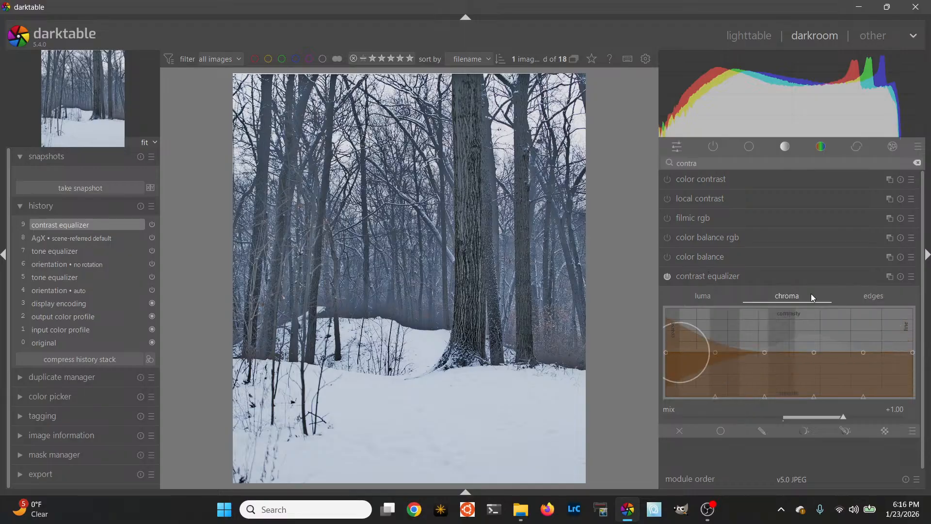
# Find the vignetting module and apply a vignette with its brightness set to -0.544
pyautogui.click(917, 162)
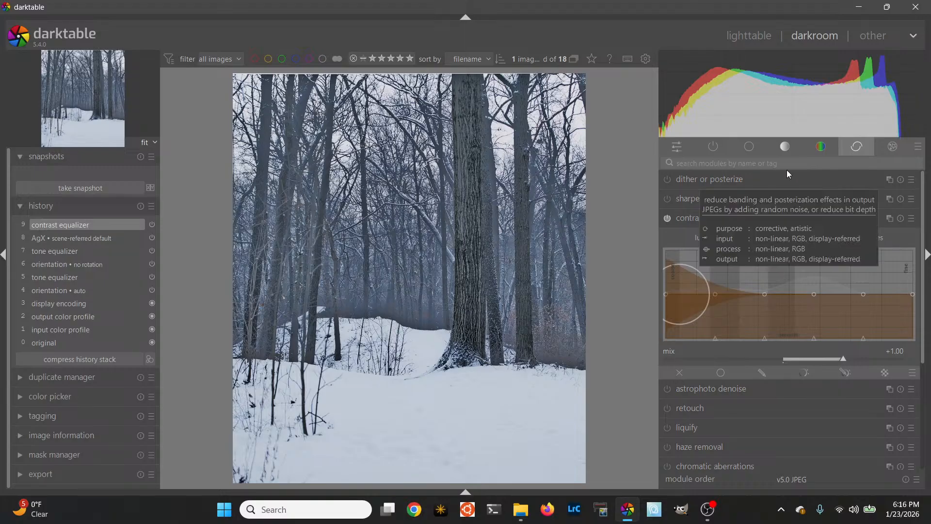
pyautogui.click(775, 163)
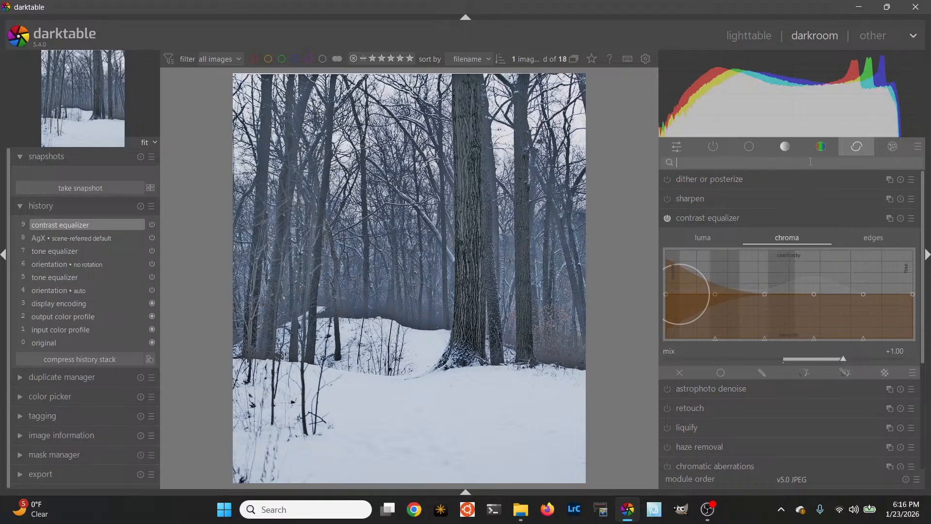
pyautogui.write('vigne')
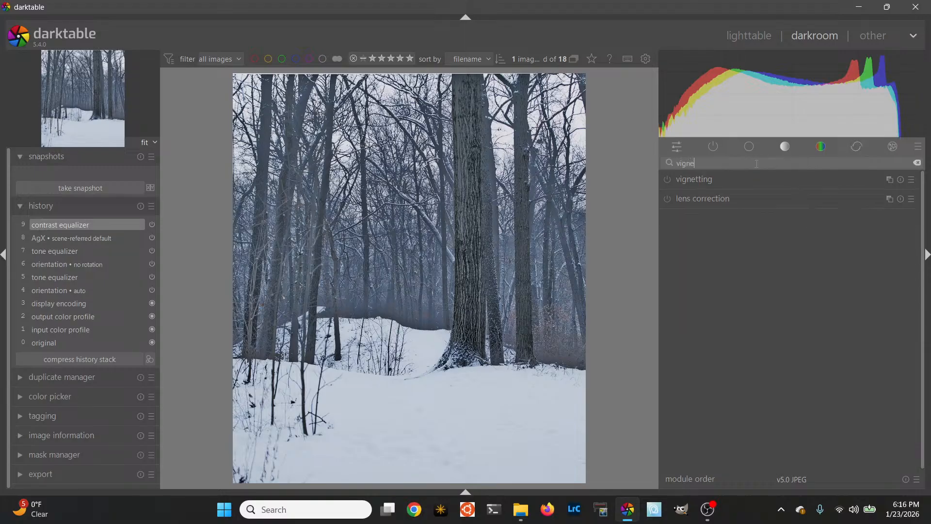
pyautogui.click(705, 178)
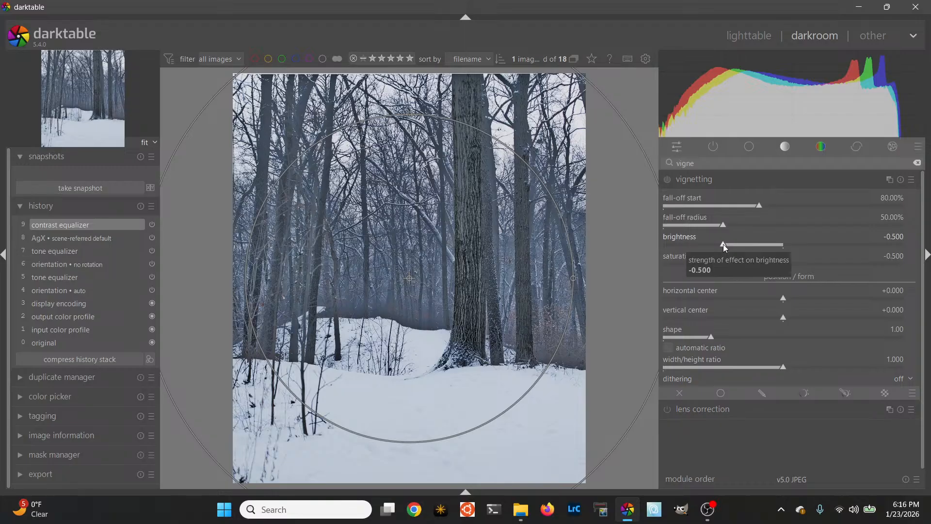
pyautogui.moveTo(724, 248); pyautogui.dragTo(720, 242)
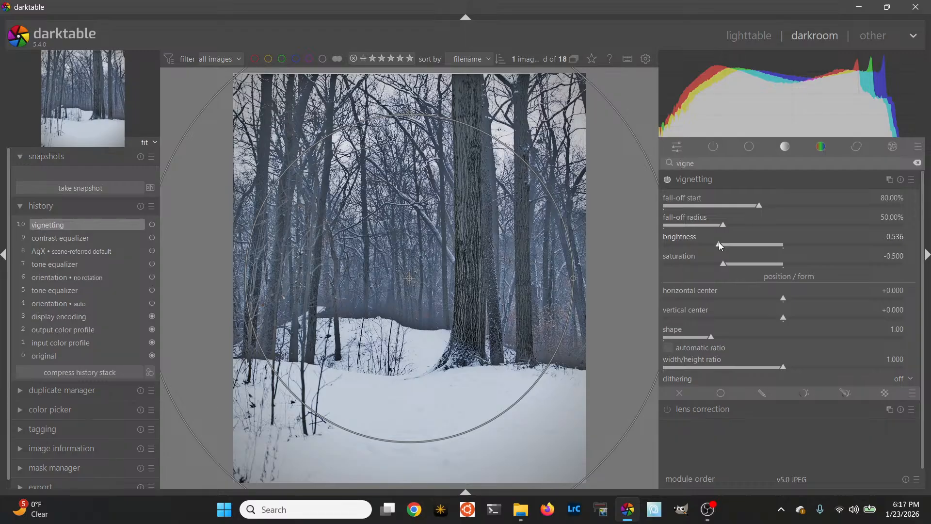
pyautogui.moveTo(719, 243)
pyautogui.mouseDown()
pyautogui.moveTo(752, 240)
pyautogui.moveTo(718, 246)
pyautogui.mouseUp()
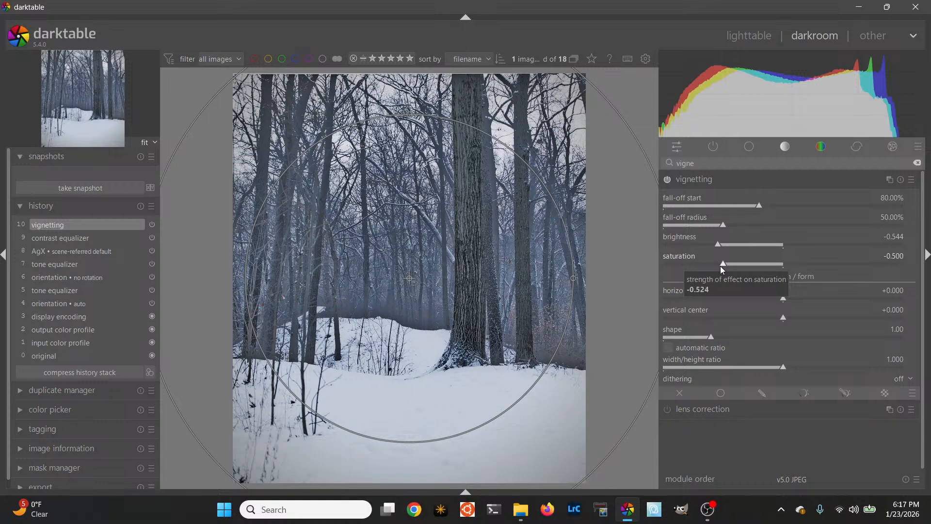
# Try the vignette's saturation at -1.000 and reset it to the default -0.500
pyautogui.moveTo(720, 266); pyautogui.dragTo(619, 277)
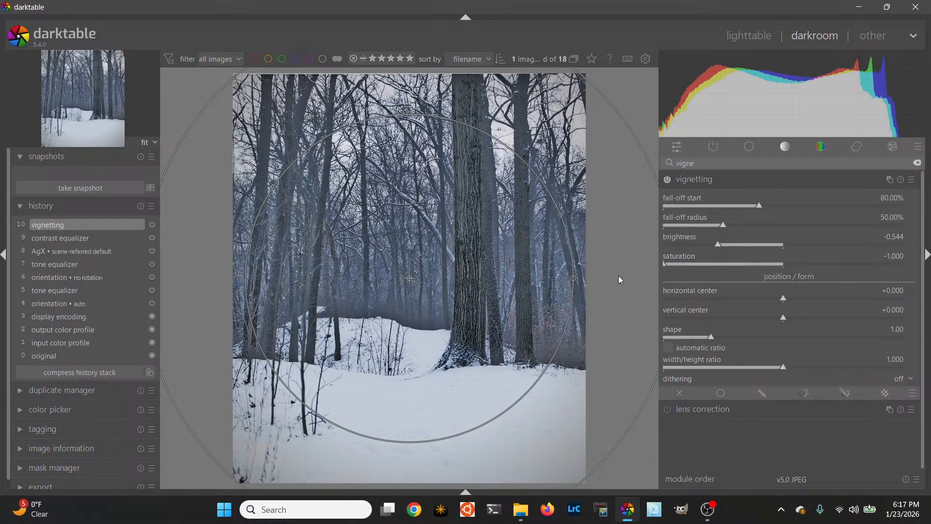
pyautogui.doubleClick(664, 265)
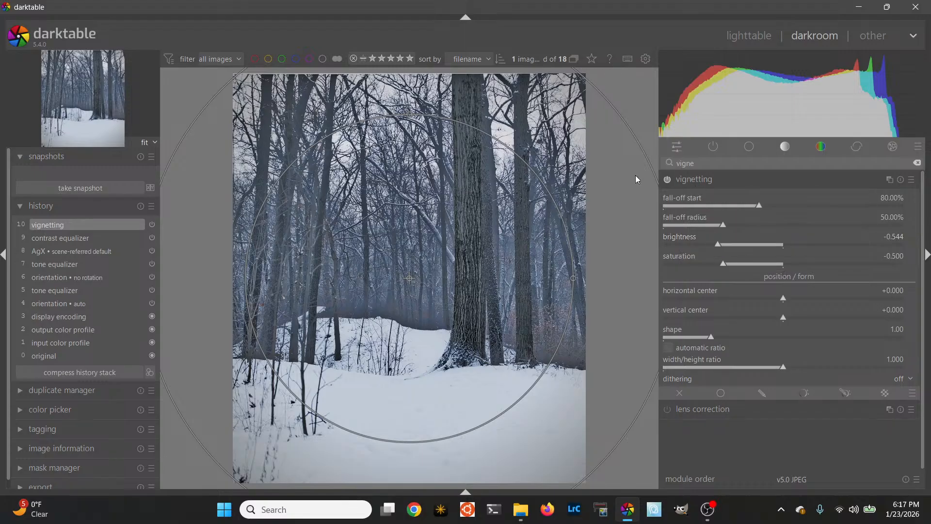
# Collapse the vignetting settings, clear the module search and return to the lighttable view
pyautogui.click(720, 181)
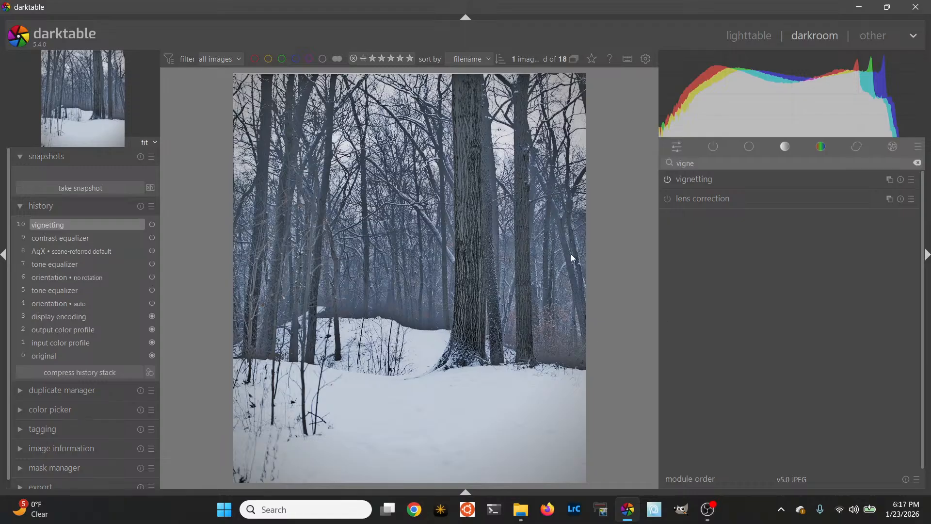
pyautogui.click(916, 162)
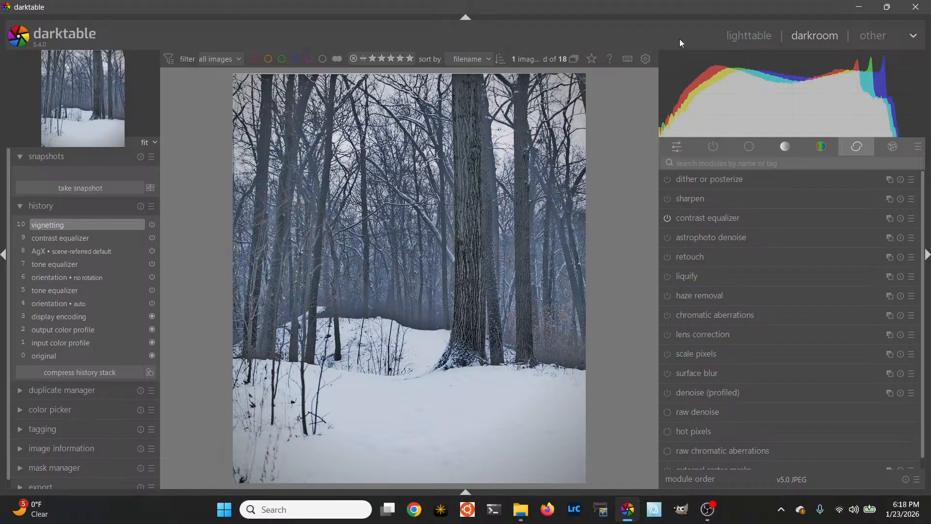
pyautogui.click(738, 37)
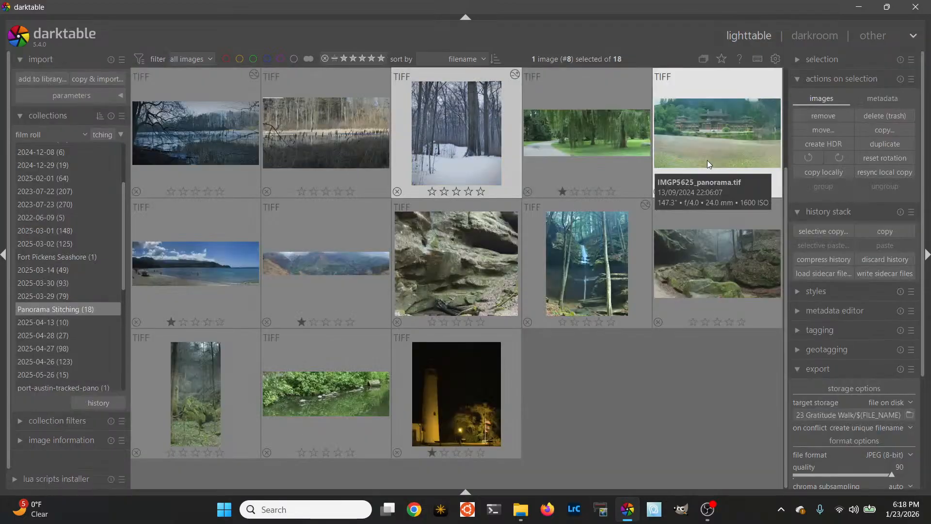